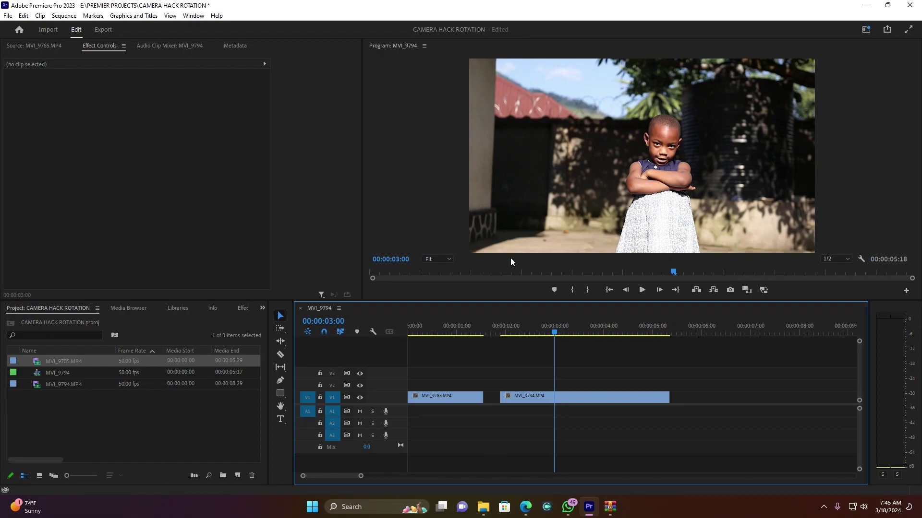
- Preview both clips by scrubbing and playing through the sequence
left_click_drag(455, 331, 436, 335)
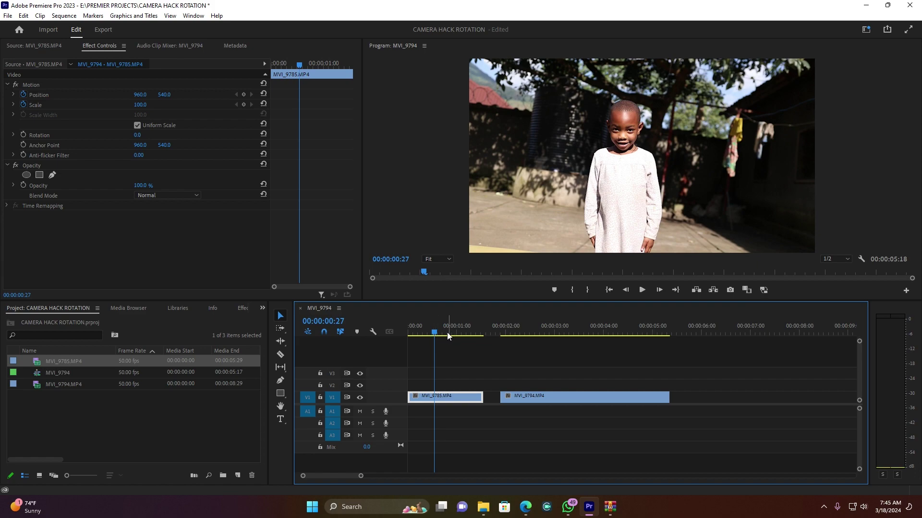
left_click(428, 332)
left_click_drag(430, 335, 432, 334)
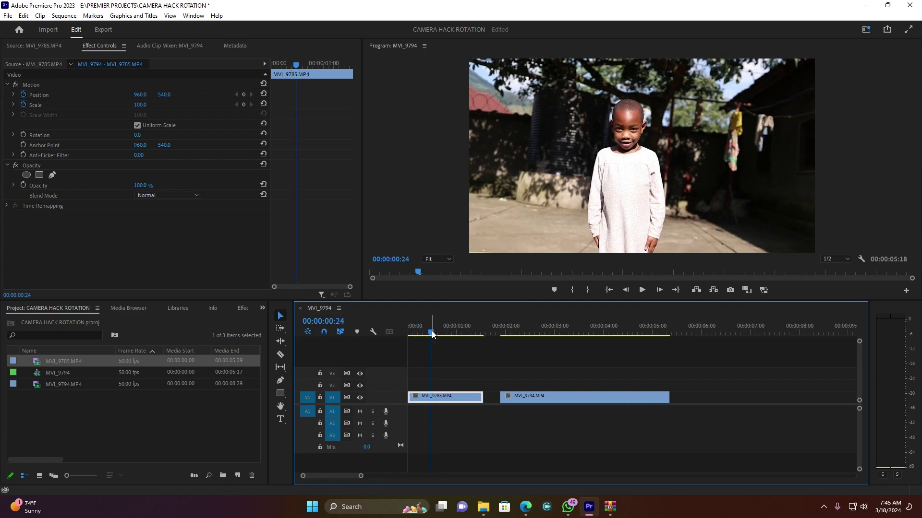
left_click(524, 329)
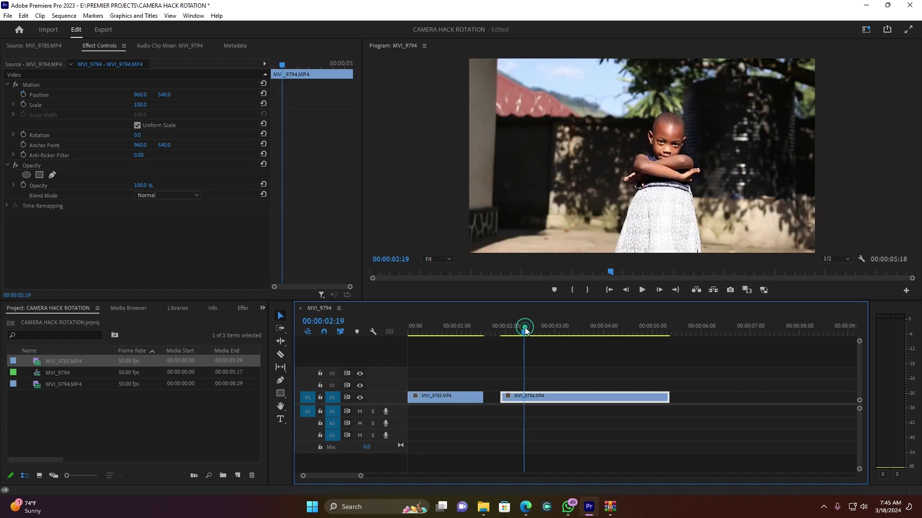
key("space")
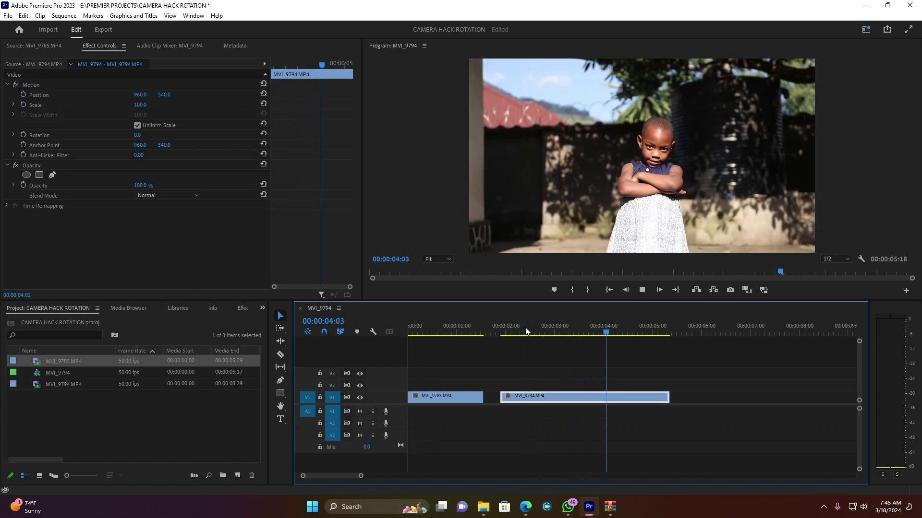
key("space")
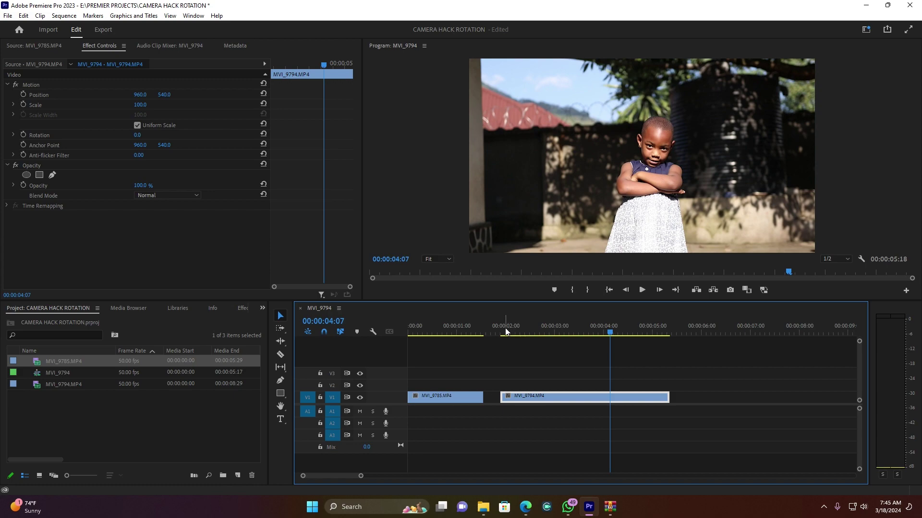
left_click(412, 334)
key("space")
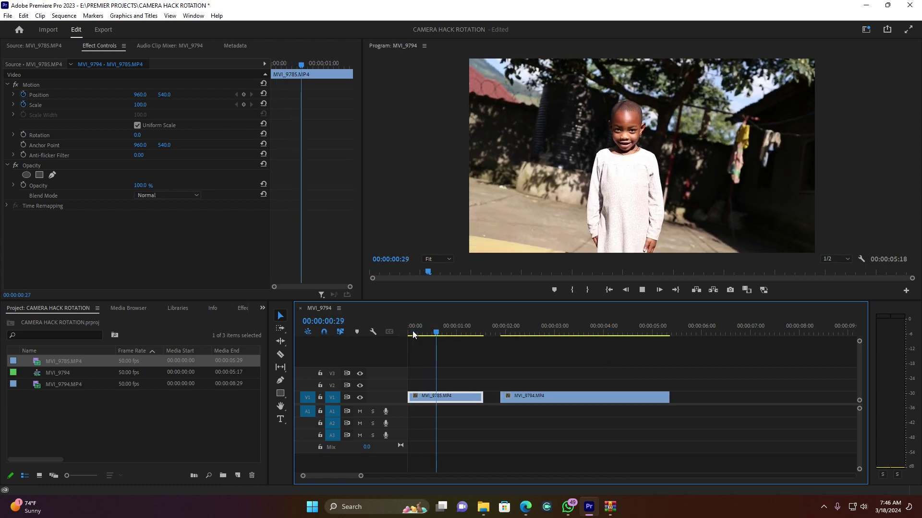
key("space")
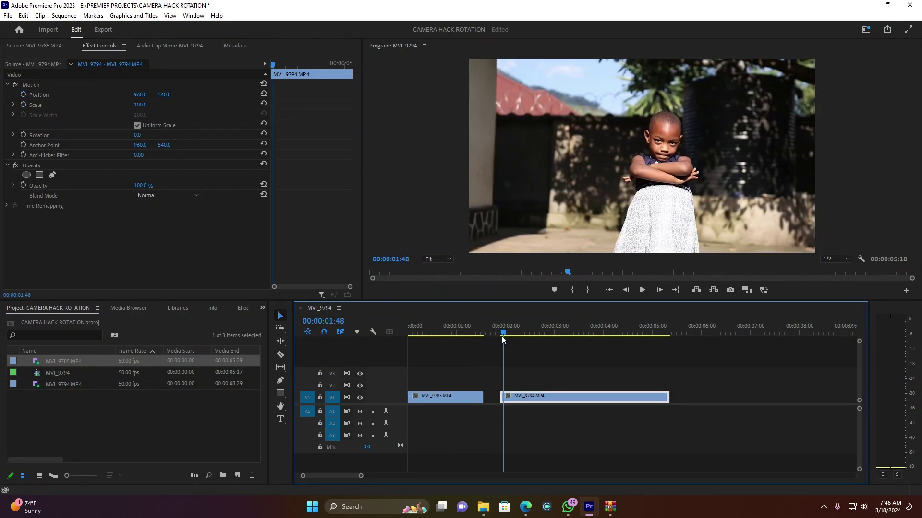
key("space")
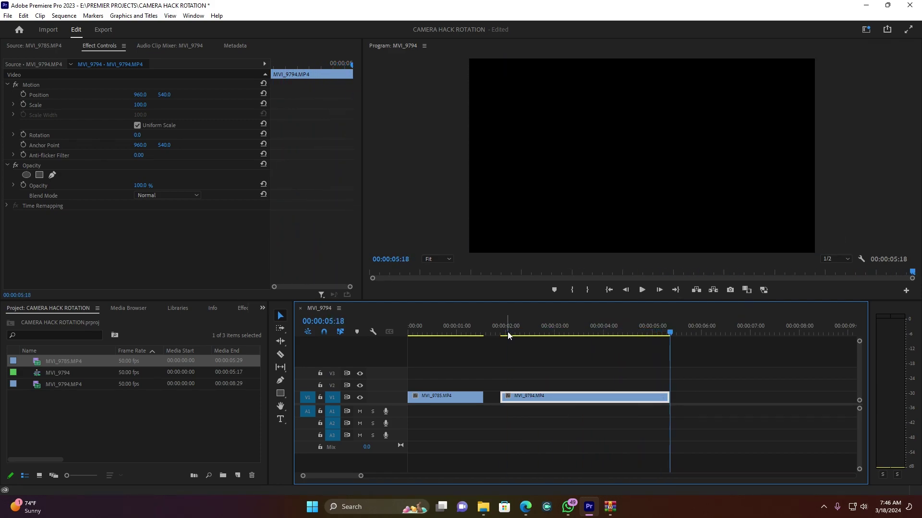
left_click_drag(508, 333, 431, 332)
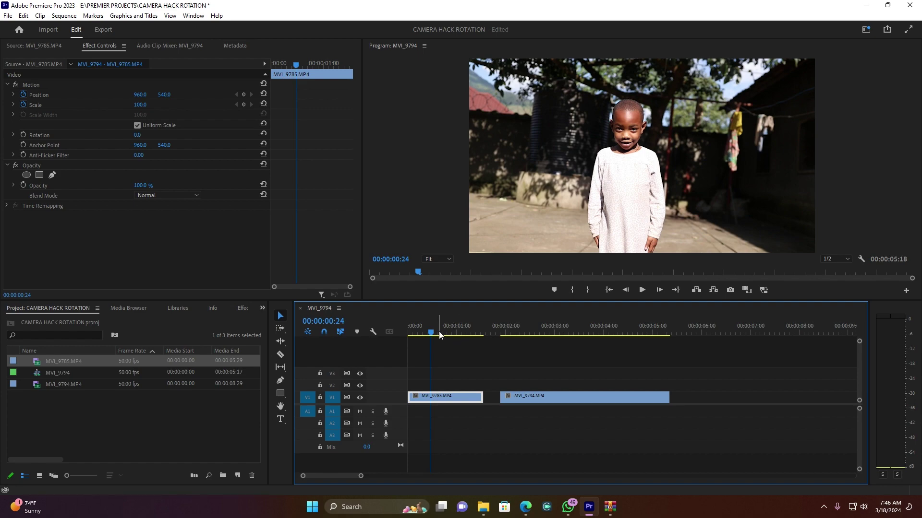
- Find the first clip's rotation moment and park the playhead at 00:00:01:08
left_click_drag(442, 339, 403, 334)
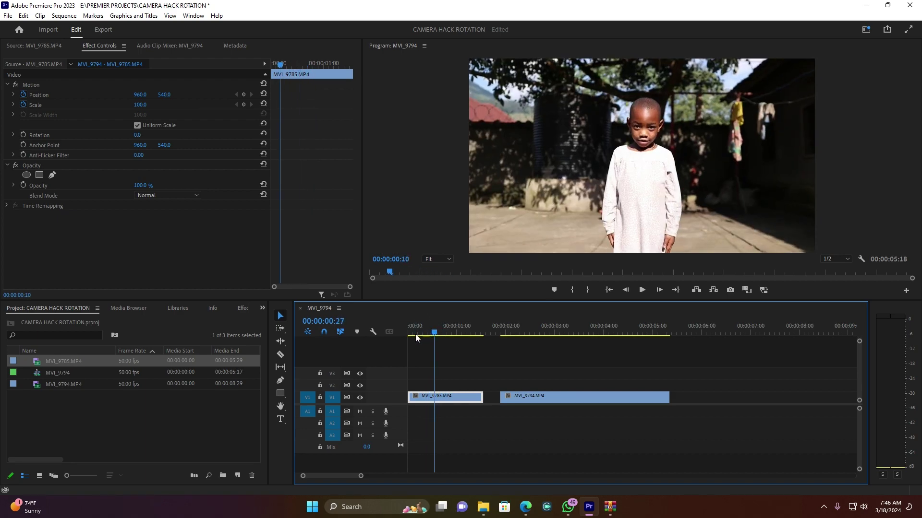
key("space")
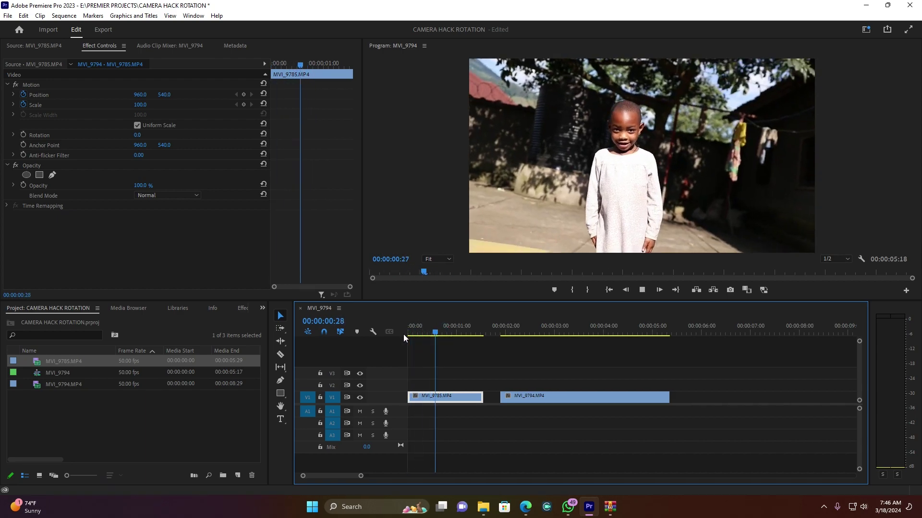
left_click(438, 330)
left_click_drag(438, 330, 401, 331)
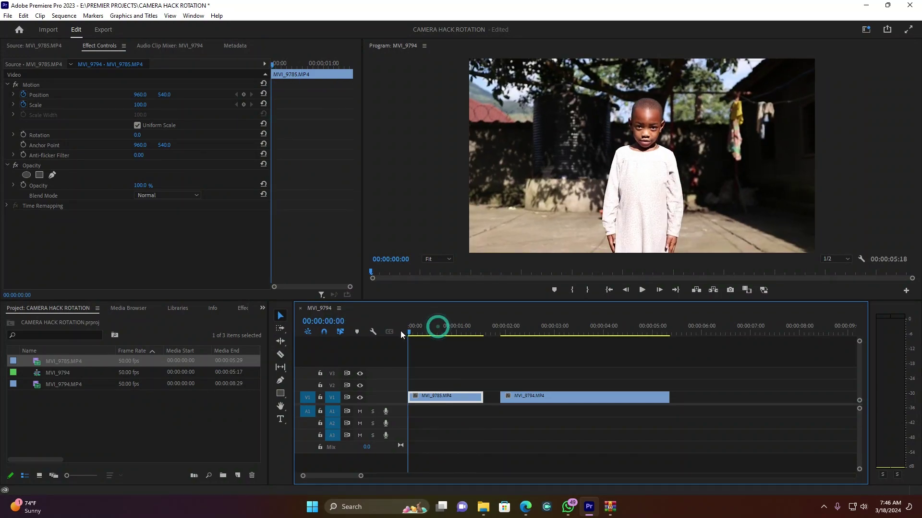
key("space")
key("space")
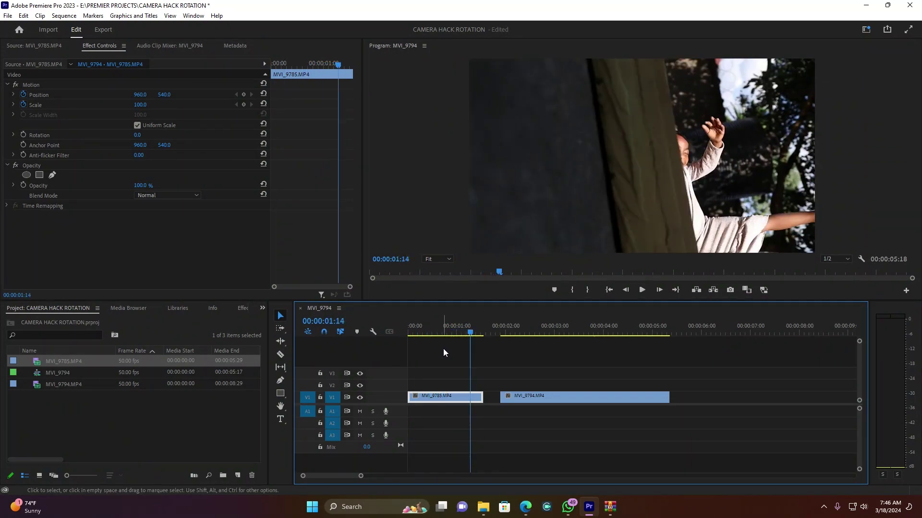
left_click(456, 330)
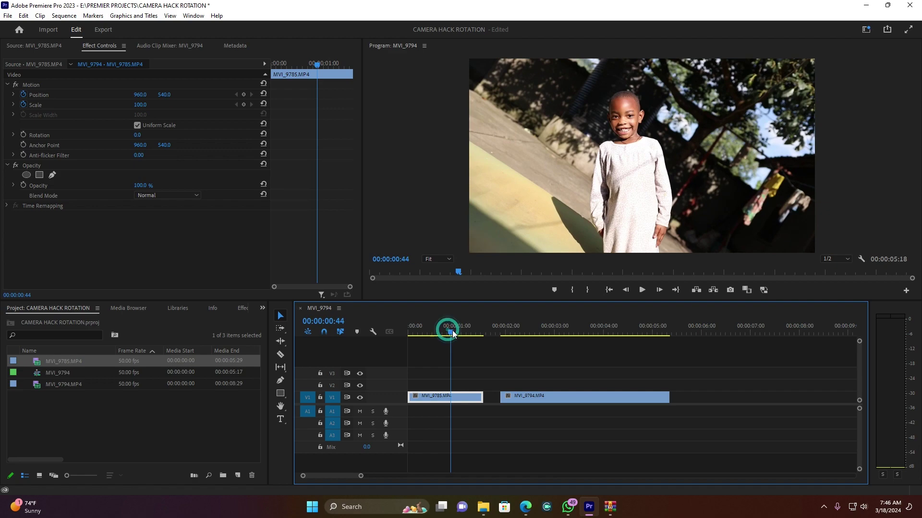
left_click_drag(457, 334, 465, 335)
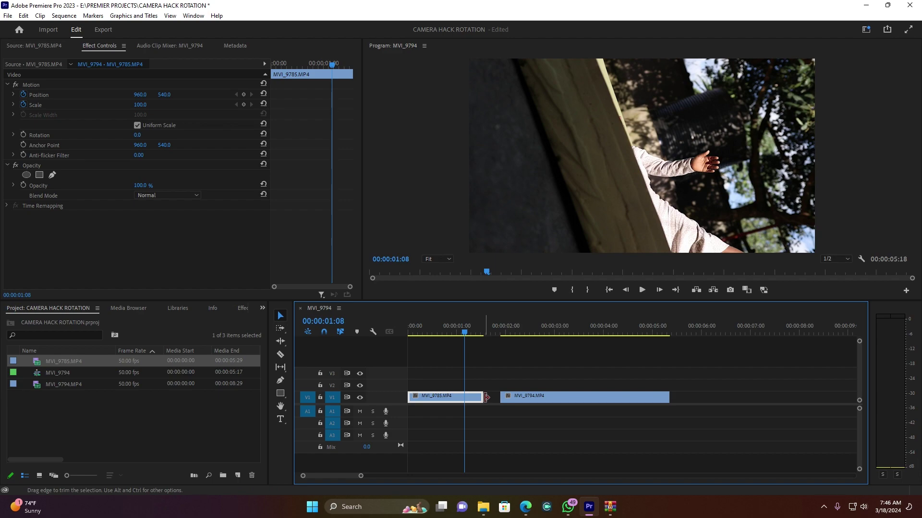
- Trim MVI_9785's end to the playhead and shave a couple of frames off MVI_9794's end
mouse_move(487, 397)
left_mouse_down()
mouse_move(470, 403)
mouse_move(496, 403)
left_mouse_up()
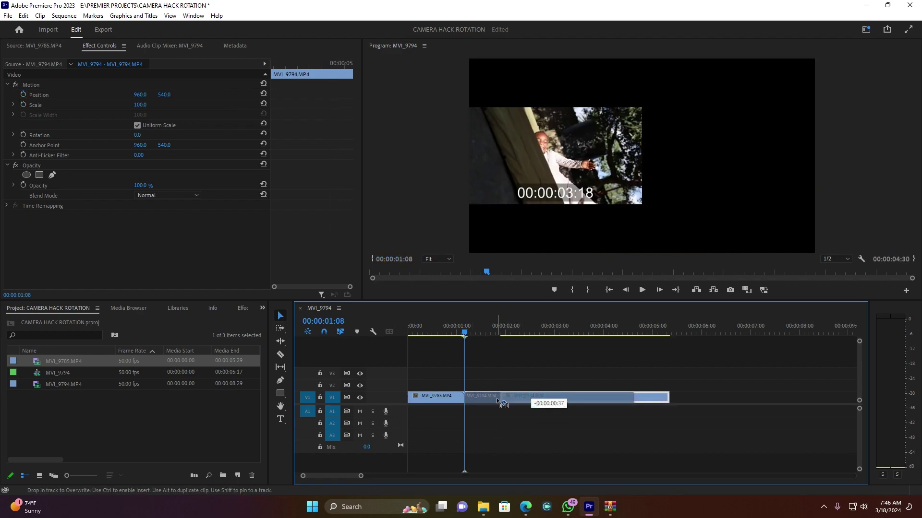
key("space")
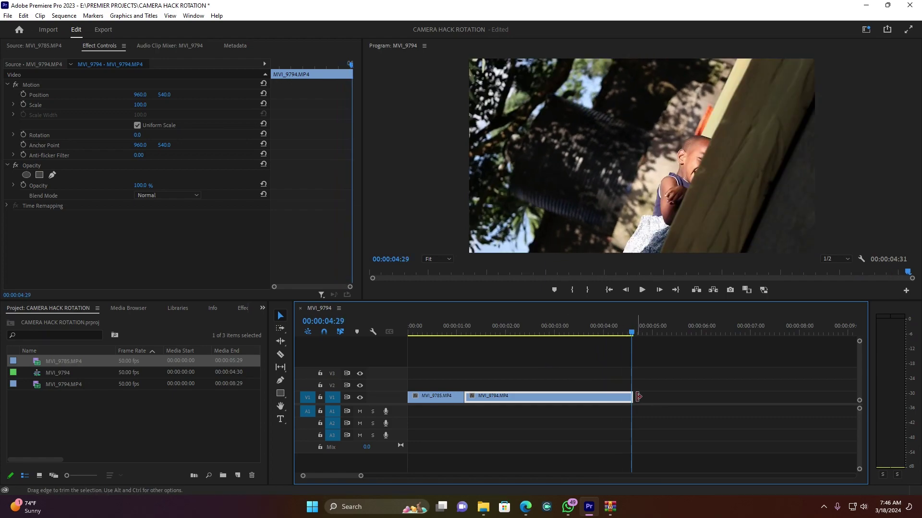
left_click_drag(638, 396, 635, 397)
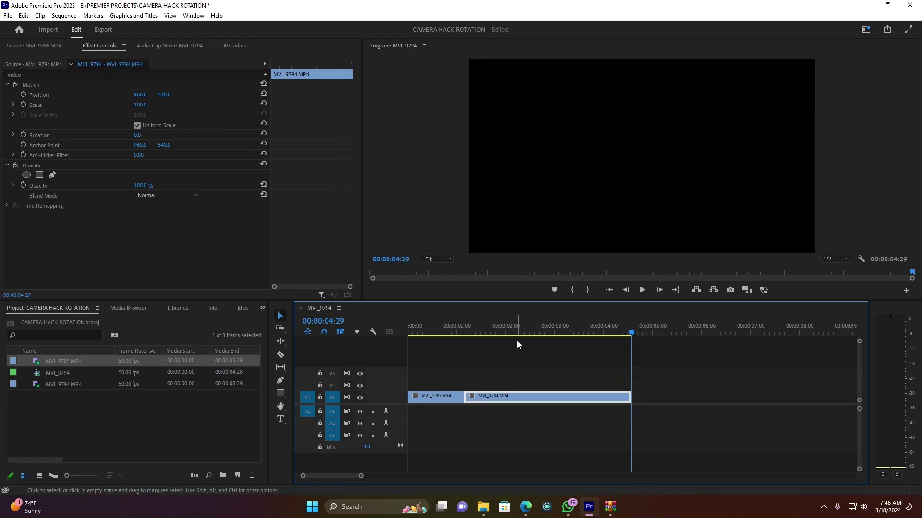
left_click_drag(511, 332, 514, 330)
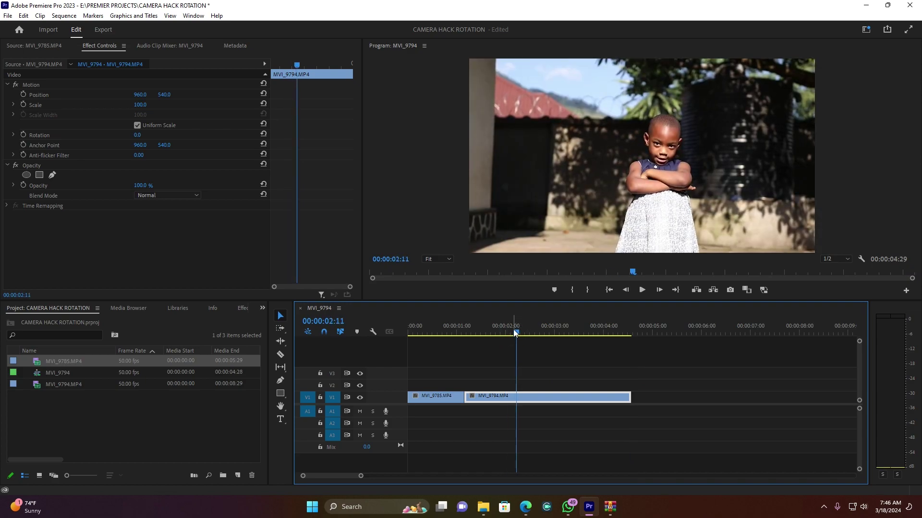
left_click(436, 330)
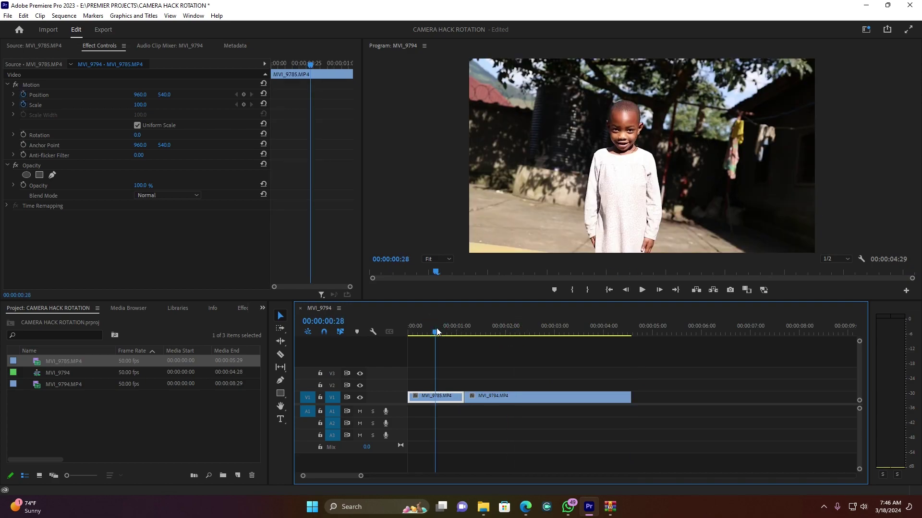
key("space")
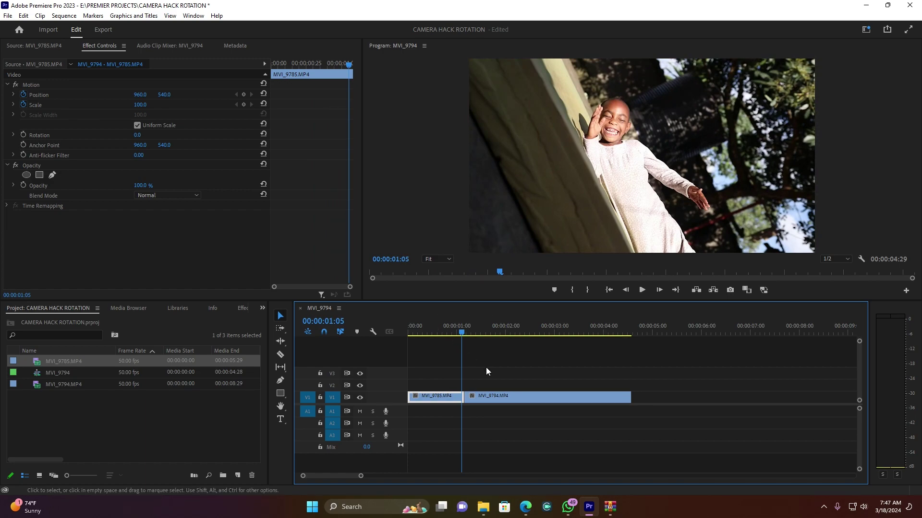
left_click(502, 394)
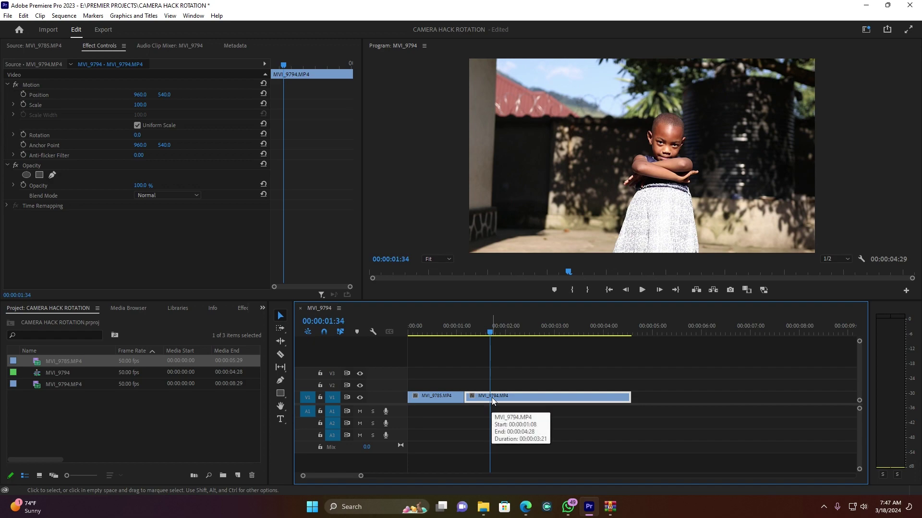
- Tick Reverse Speed in MVI_9794's Speed/Duration settings so it plays backward at -100%
right_click(491, 398)
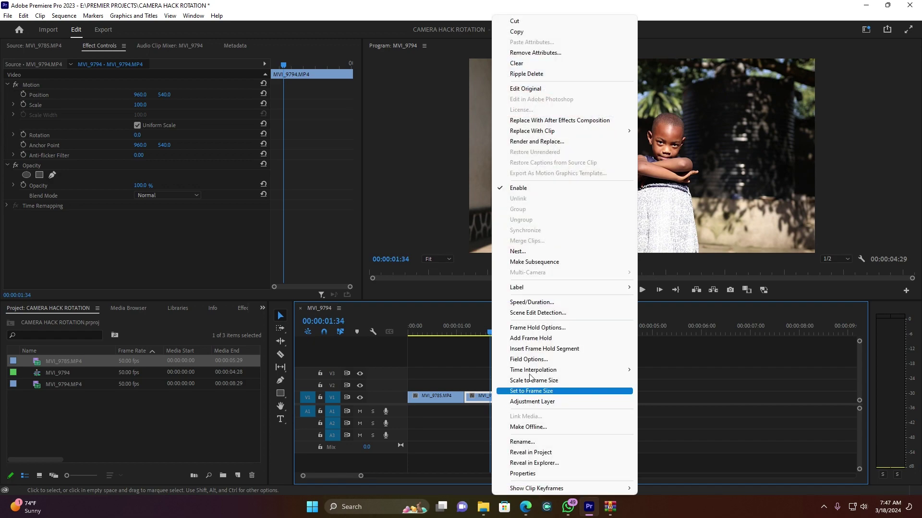
left_click(538, 303)
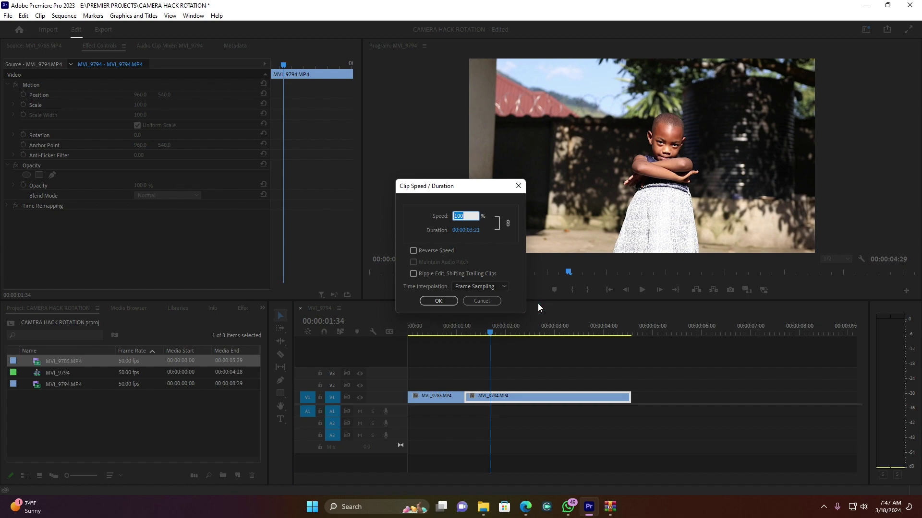
left_click(413, 252)
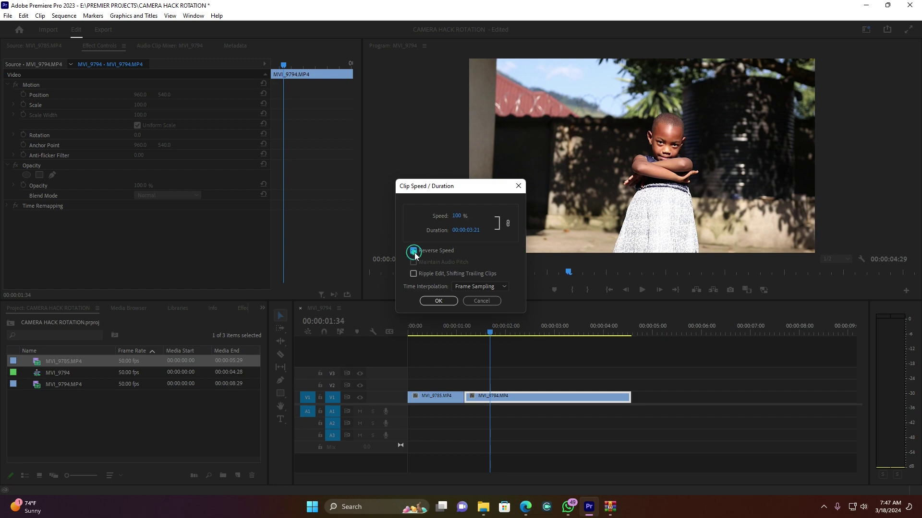
left_click(438, 301)
left_click(422, 330)
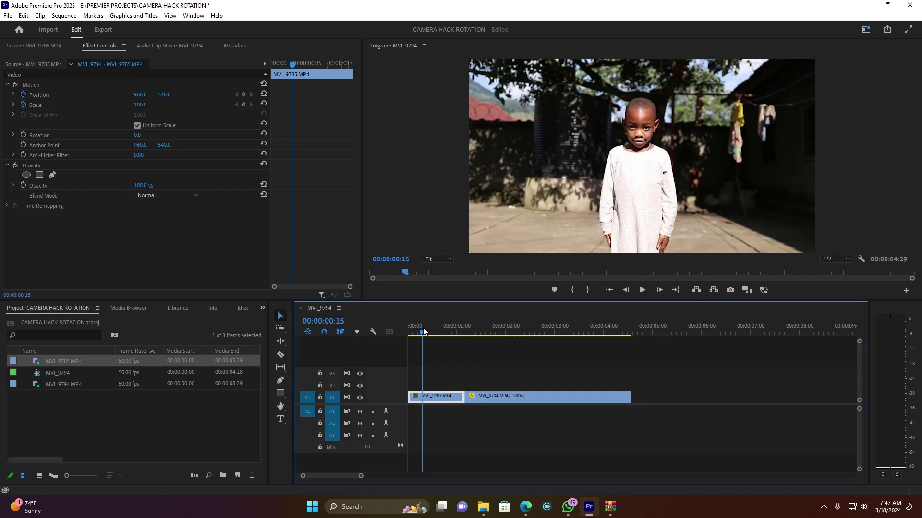
key("space")
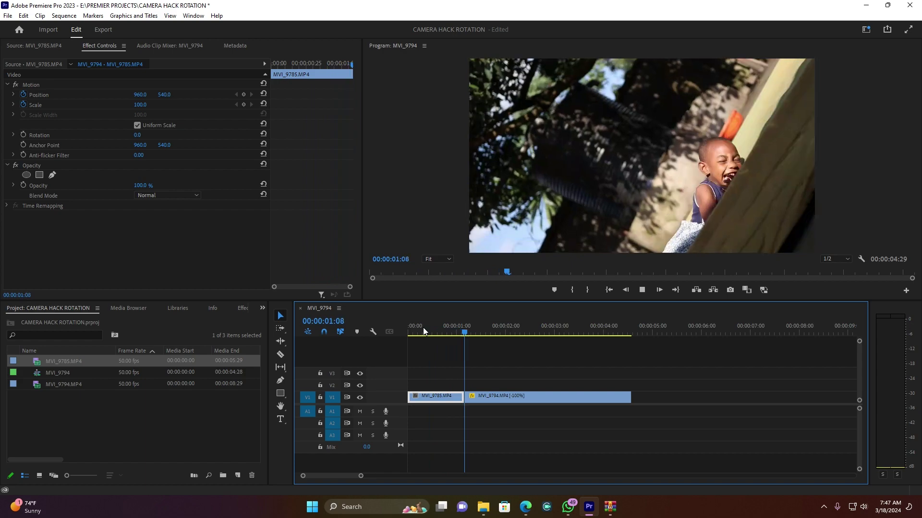
left_click_drag(423, 328, 407, 331)
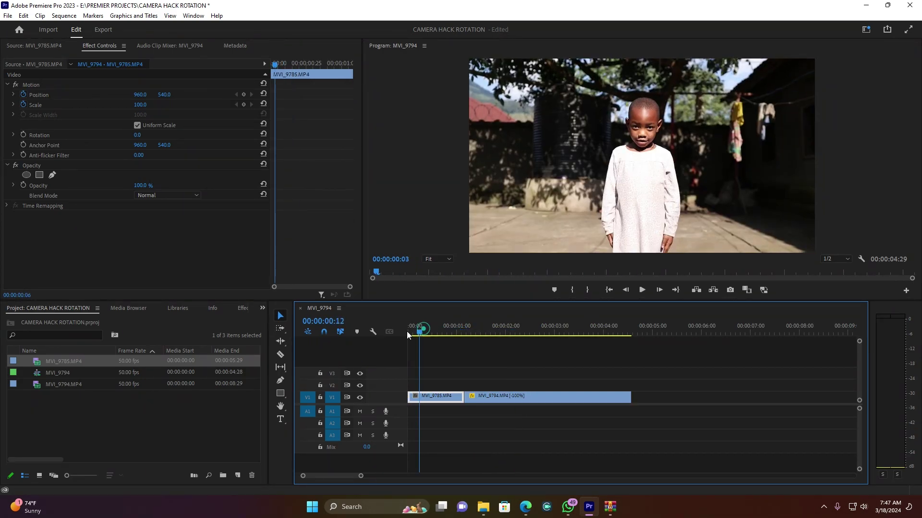
key("space")
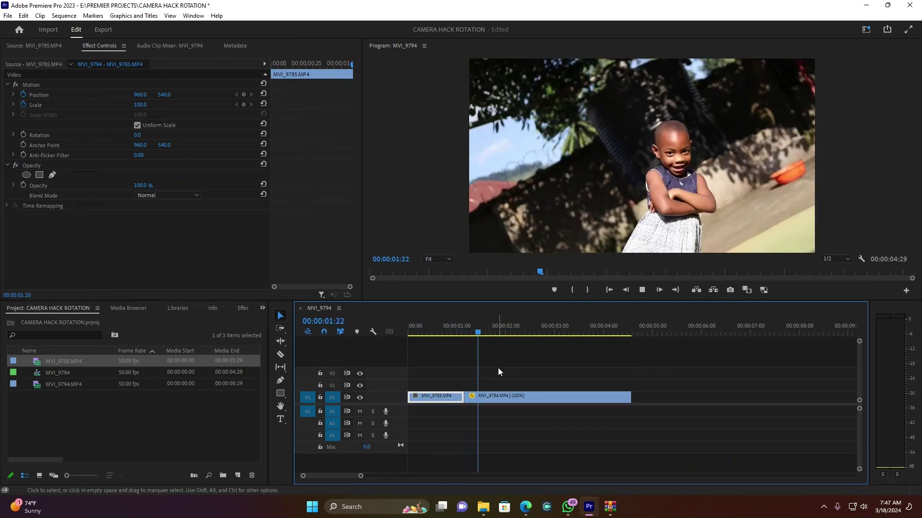
left_click_drag(449, 331, 464, 332)
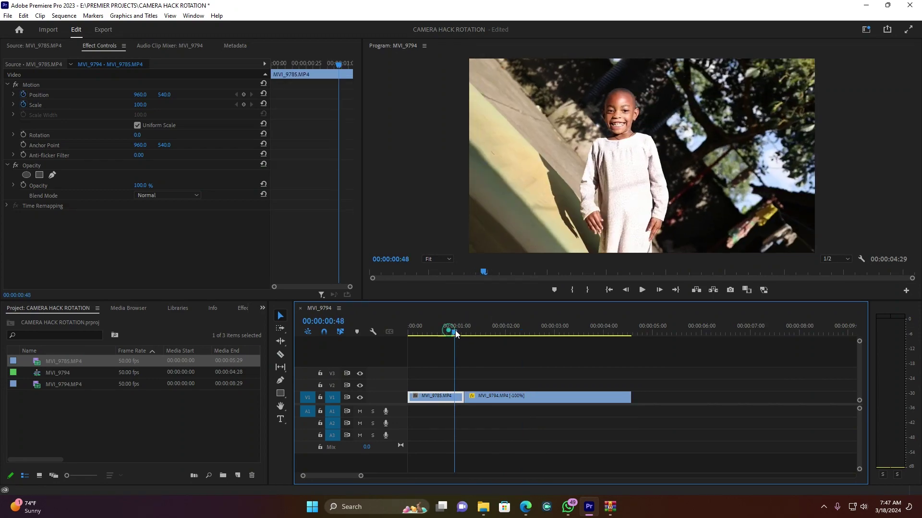
key("space")
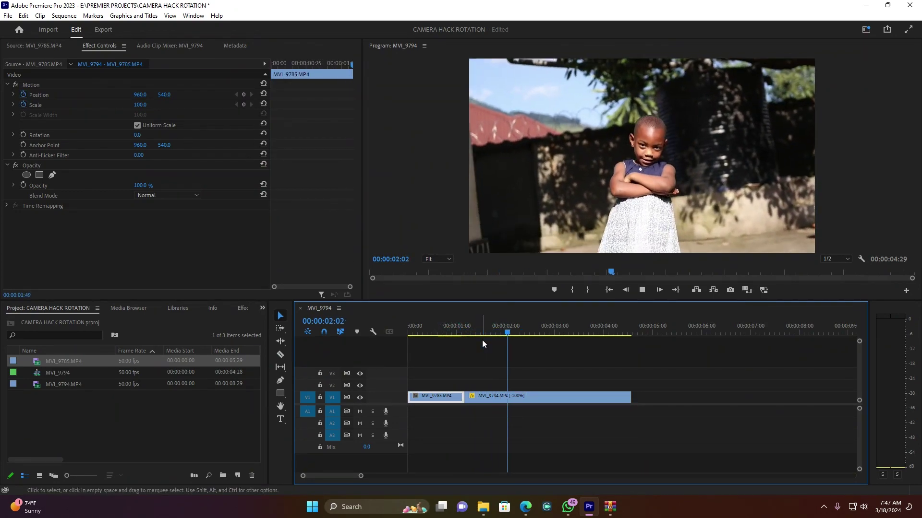
key("space")
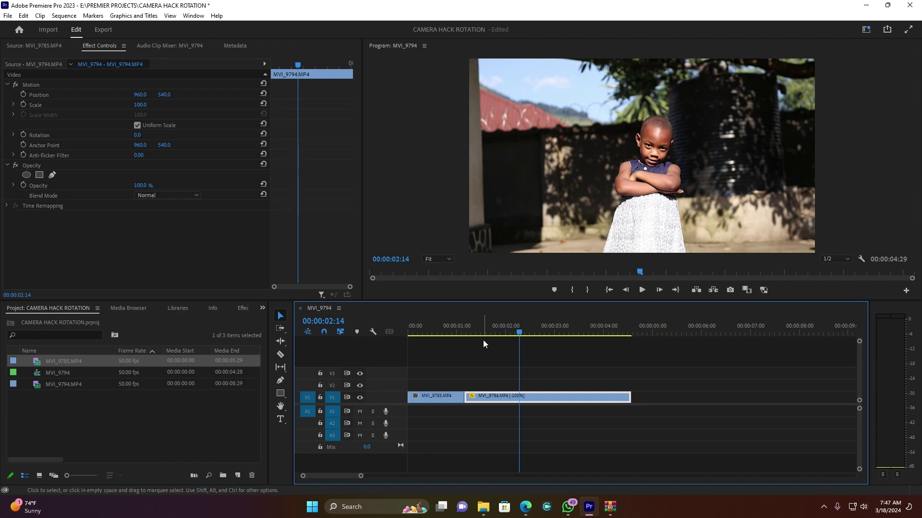
left_click_drag(465, 330, 464, 329)
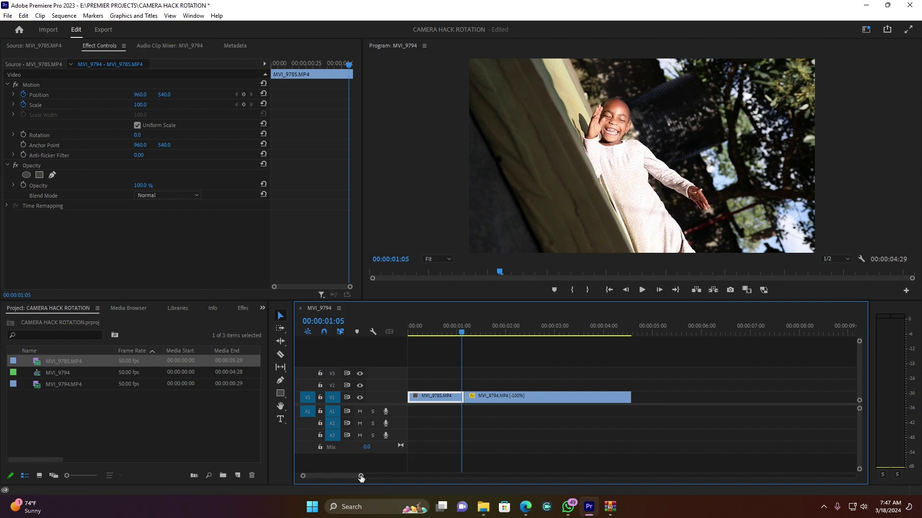
- Razor MVI_9785 at 00:00:01:03, a few frames before the join
left_click_drag(361, 477, 343, 478)
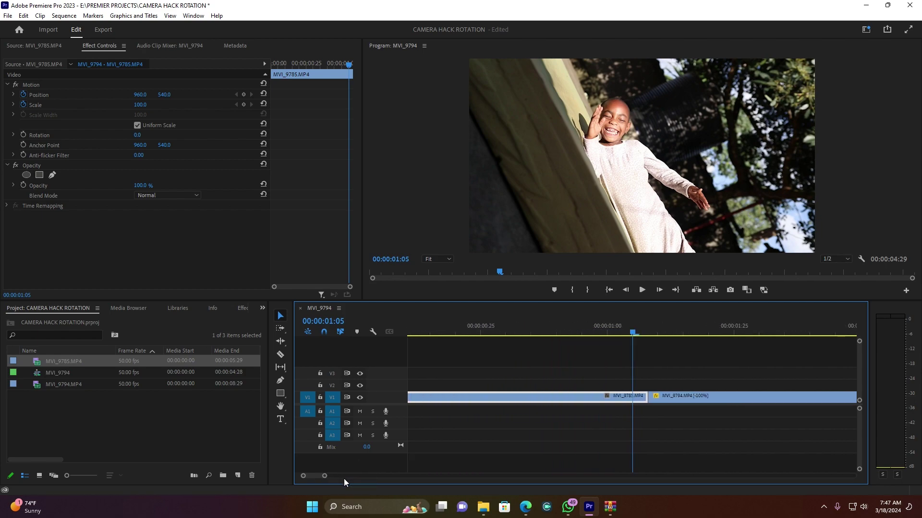
left_click_drag(634, 338, 650, 336)
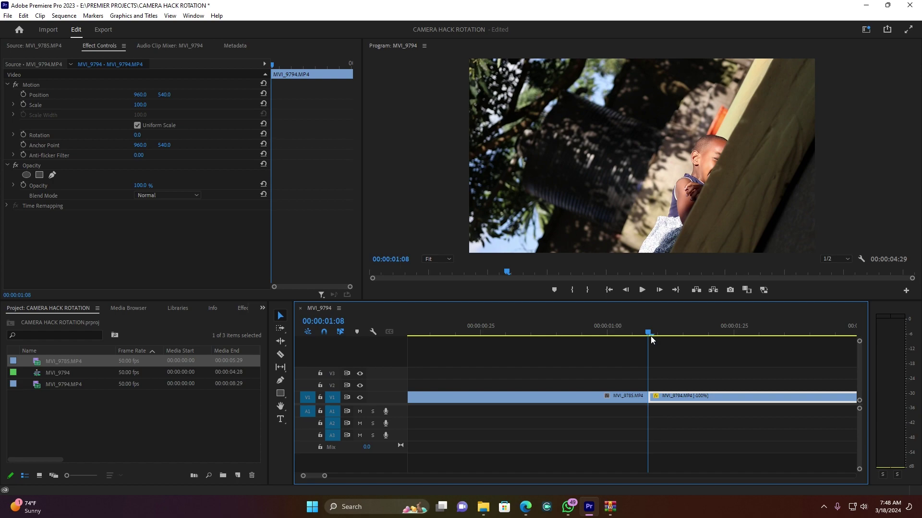
key("Left")
key("Left")
key("Left")
key("Left")
key("Left")
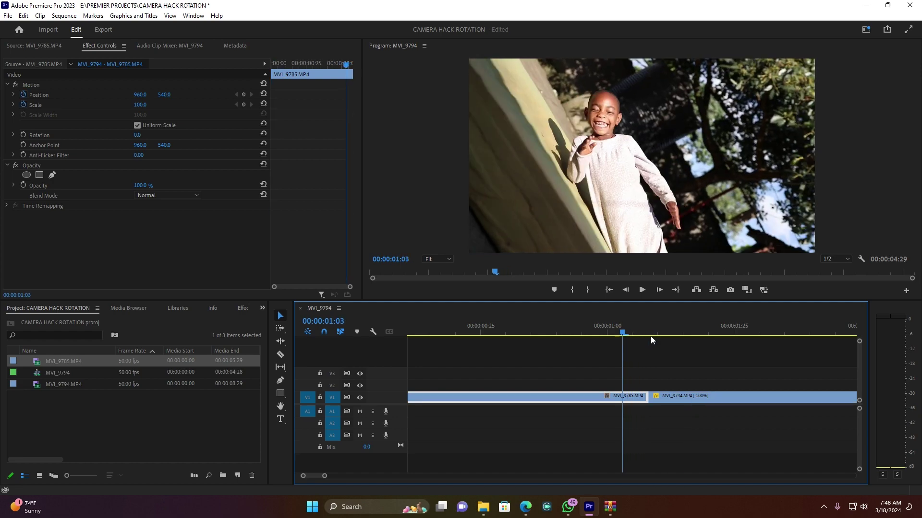
key("c")
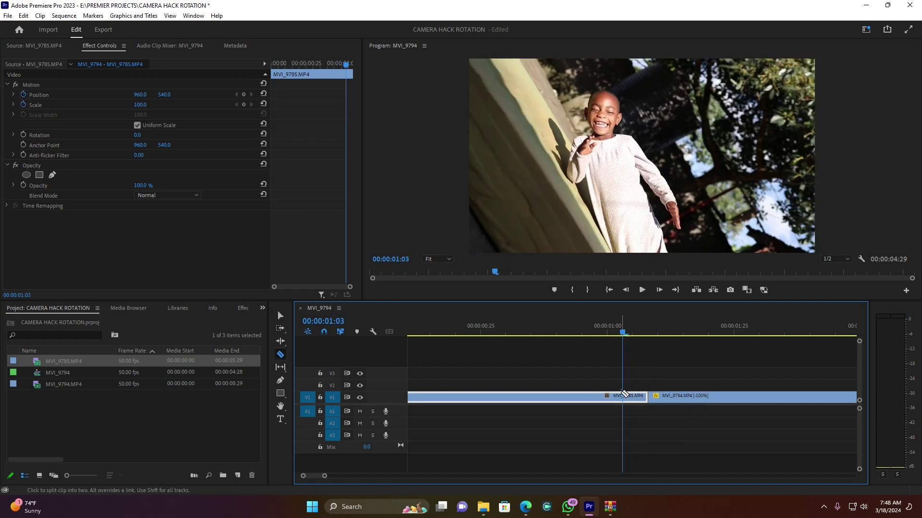
left_click(623, 396)
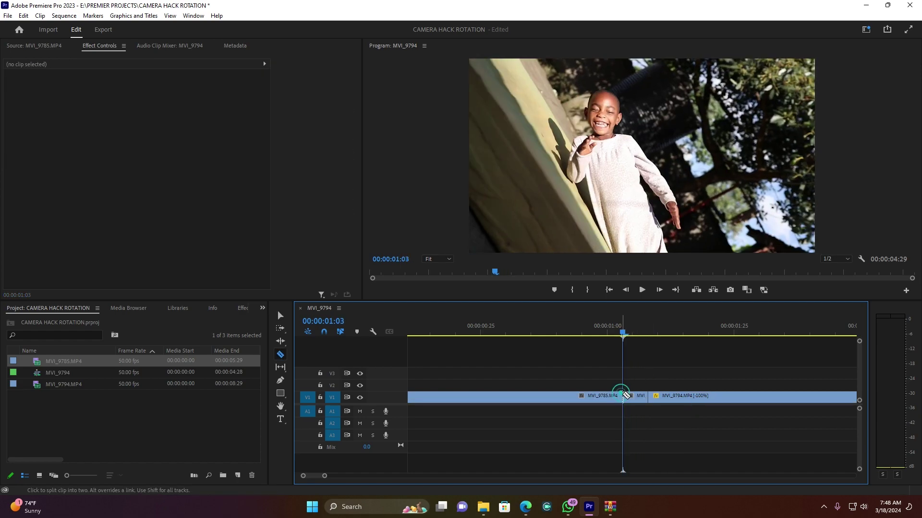
- Razor MVI_9794 at 00:00:01:13, then select both short pieces around the join
left_click(648, 331)
key("Right")
key("Right")
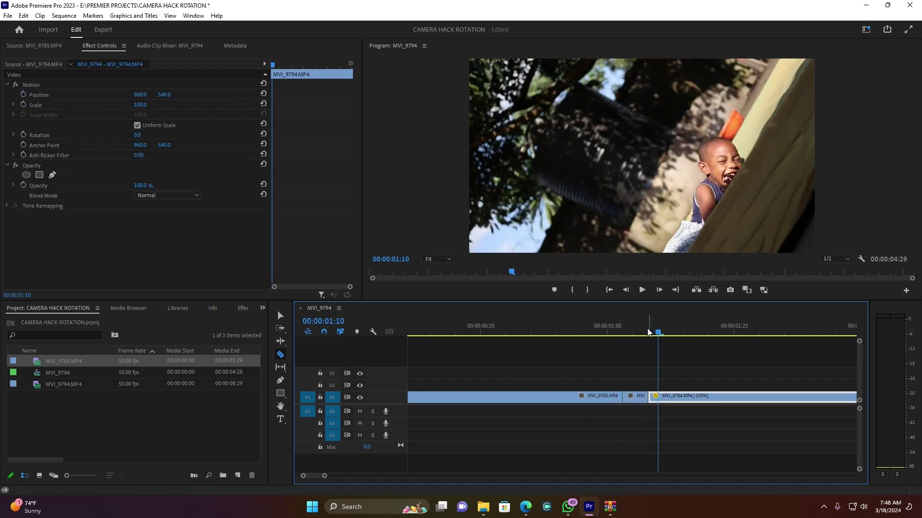
key("Right")
key("Right")
key("Right")
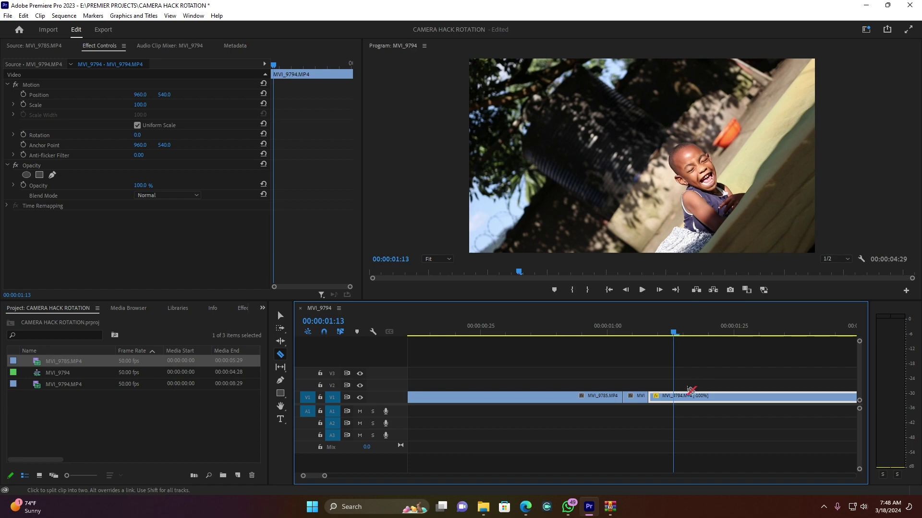
left_click(673, 396)
key("v")
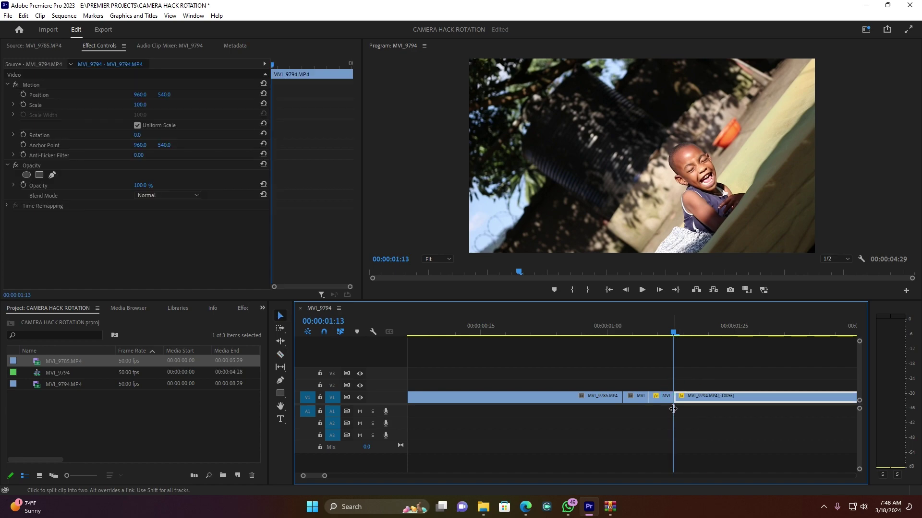
left_click_drag(631, 356, 662, 411)
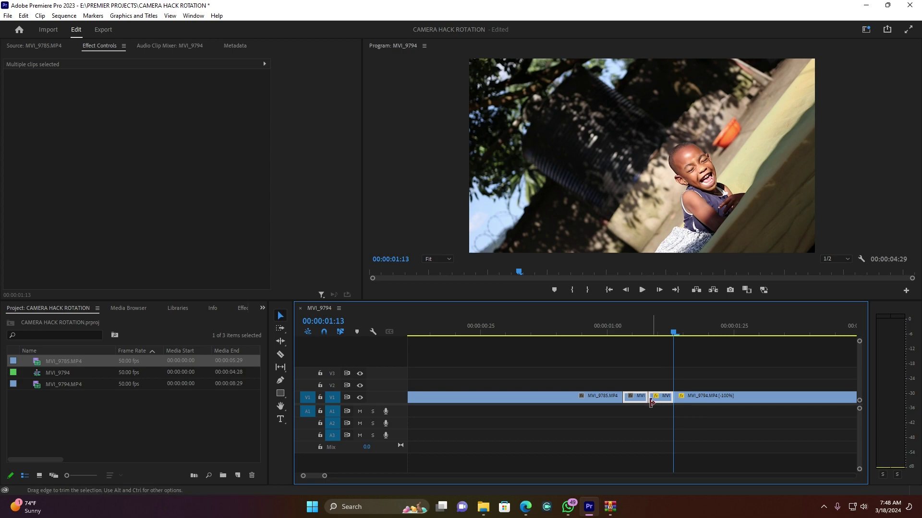
- Nest the two selected short pieces, accepting the name Nested Sequence 01
right_click(638, 397)
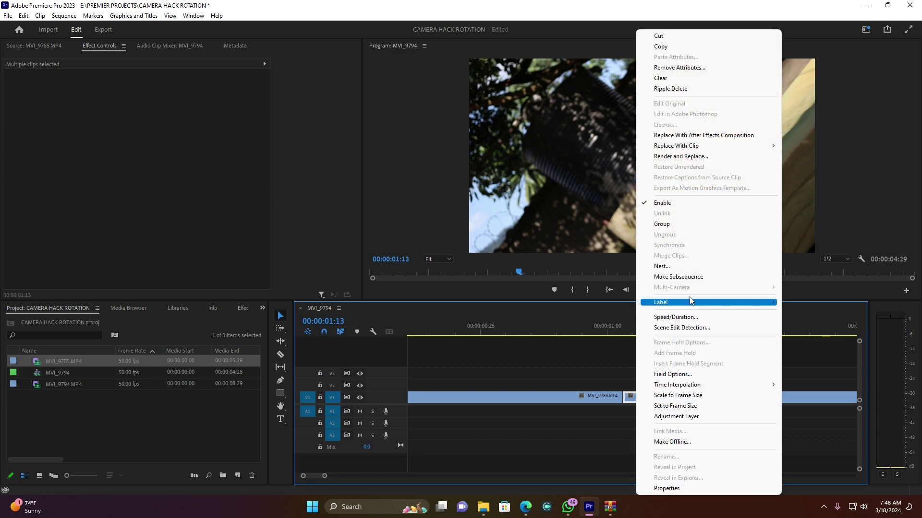
left_click(678, 267)
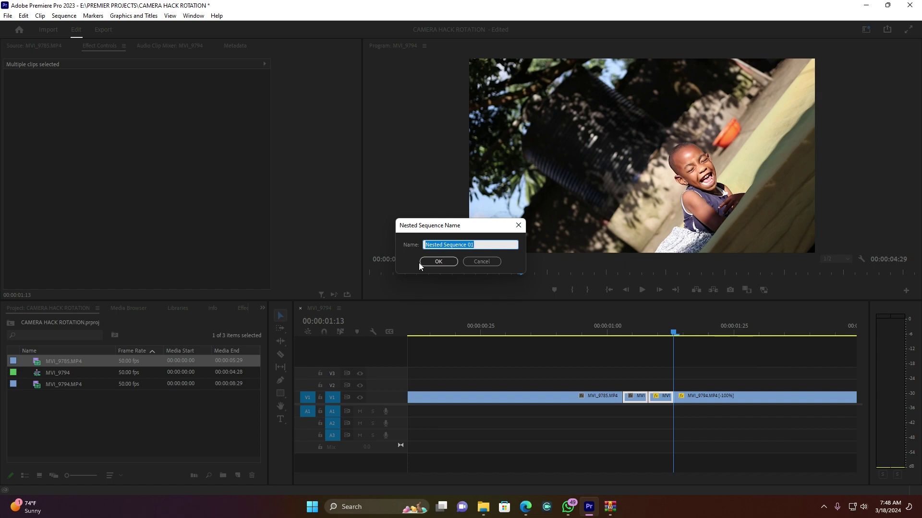
left_click(429, 263)
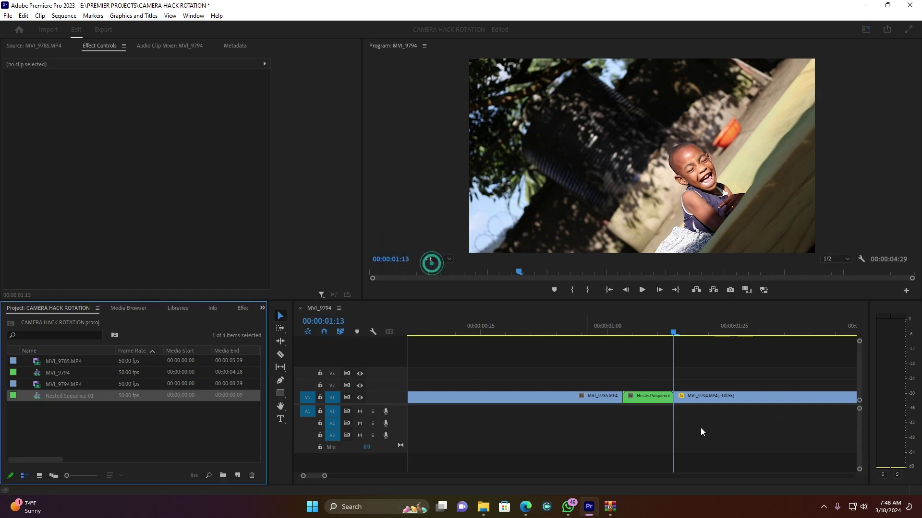
left_click(656, 403)
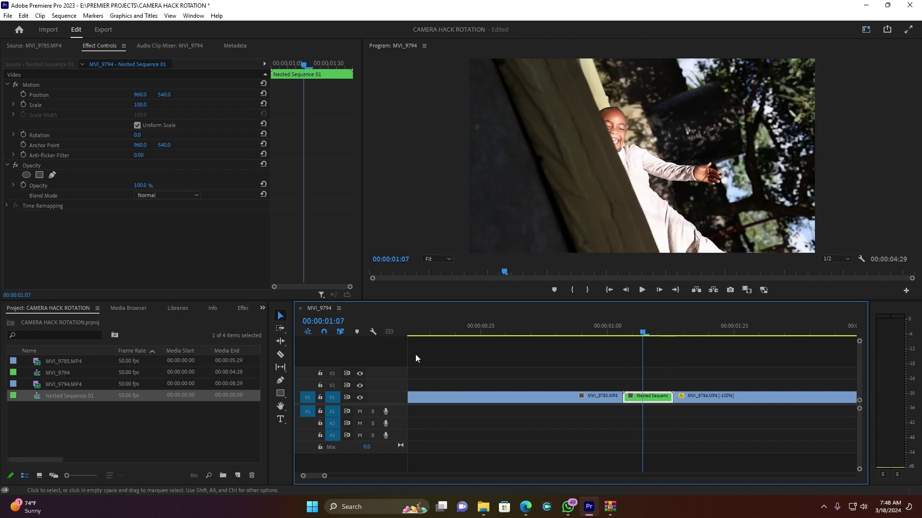
- Drag Shake - Left L from Presets > 50 Transitions > Shake > 01 onto Nested Sequence 01
left_click(242, 311)
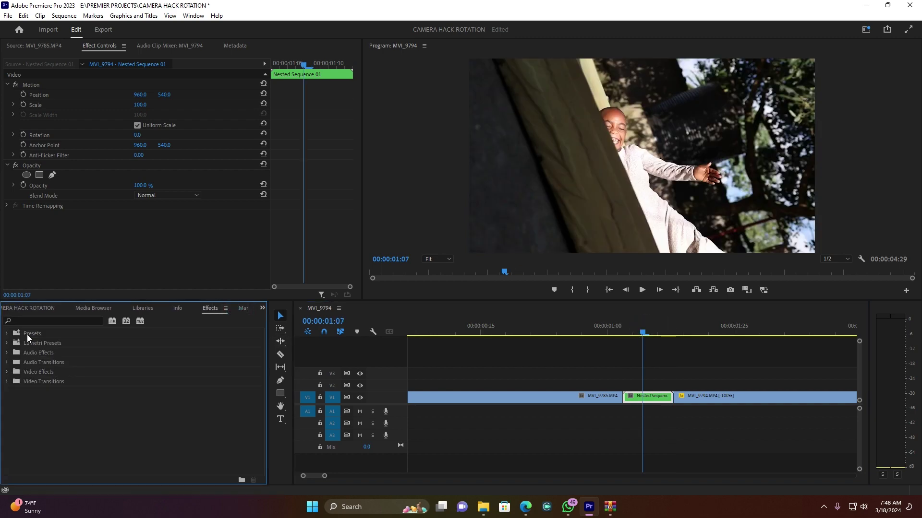
left_click(7, 333)
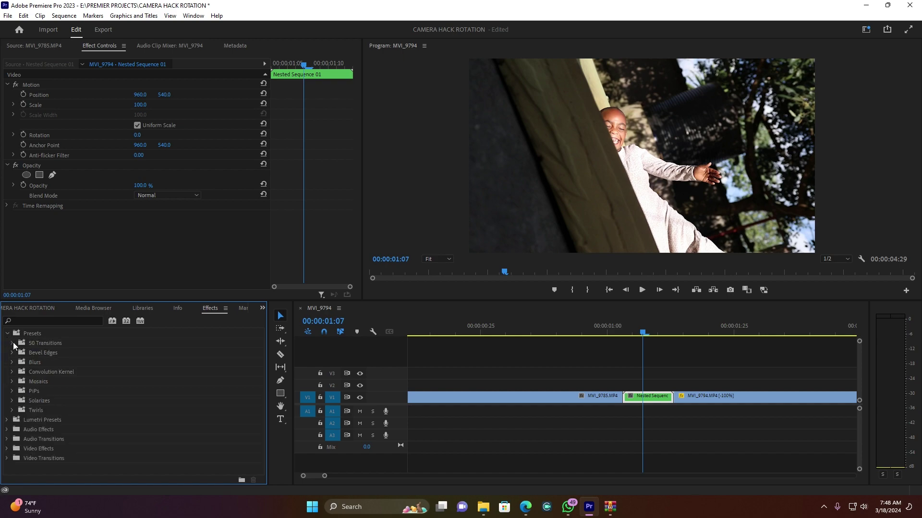
left_click(12, 343)
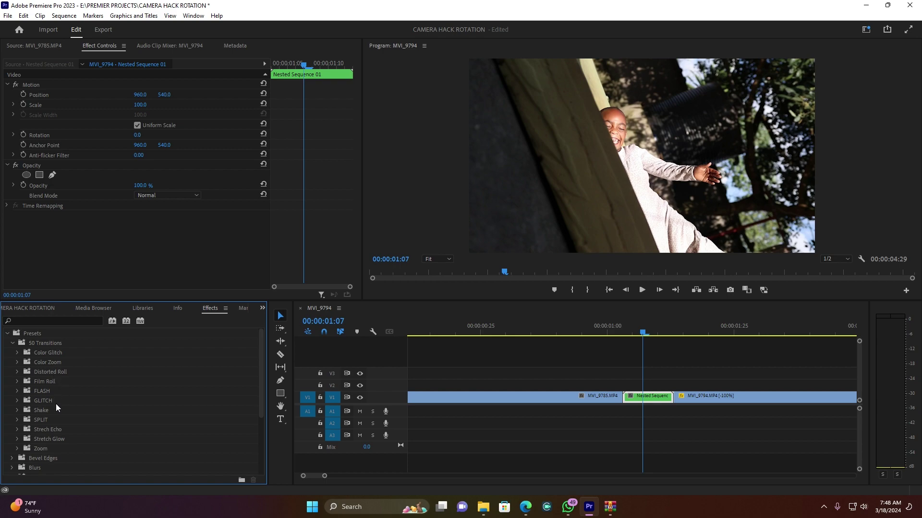
left_click(18, 410)
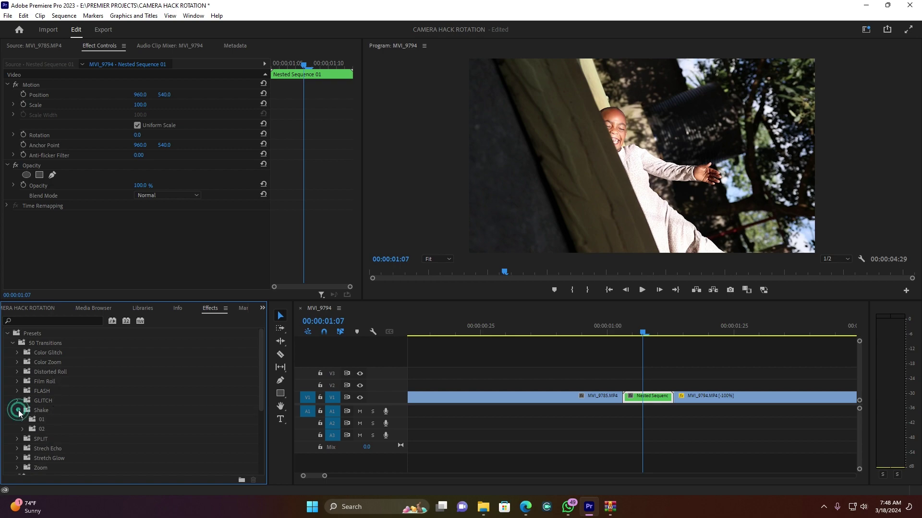
left_click(23, 419)
left_click(74, 430)
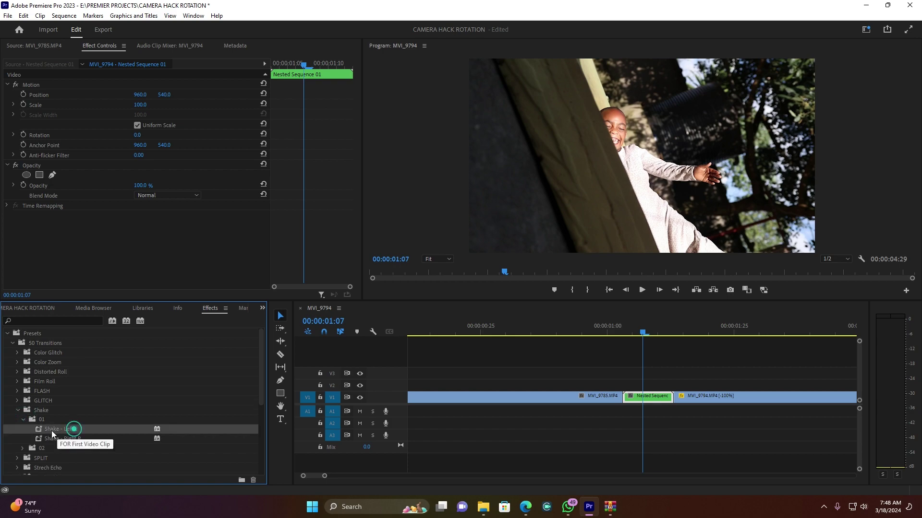
left_click_drag(47, 430, 646, 401)
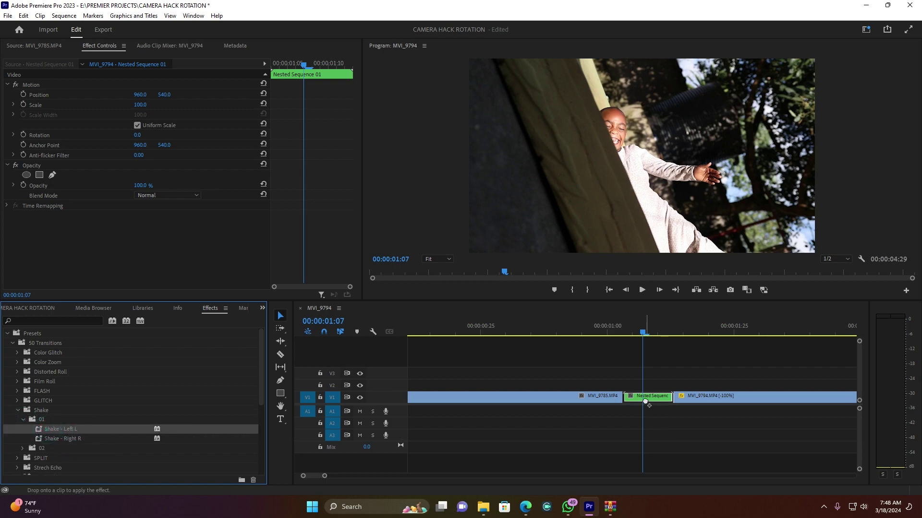
left_click(531, 327)
- Fit the sequence in the timeline and play back through the shake transition
double_click(323, 475)
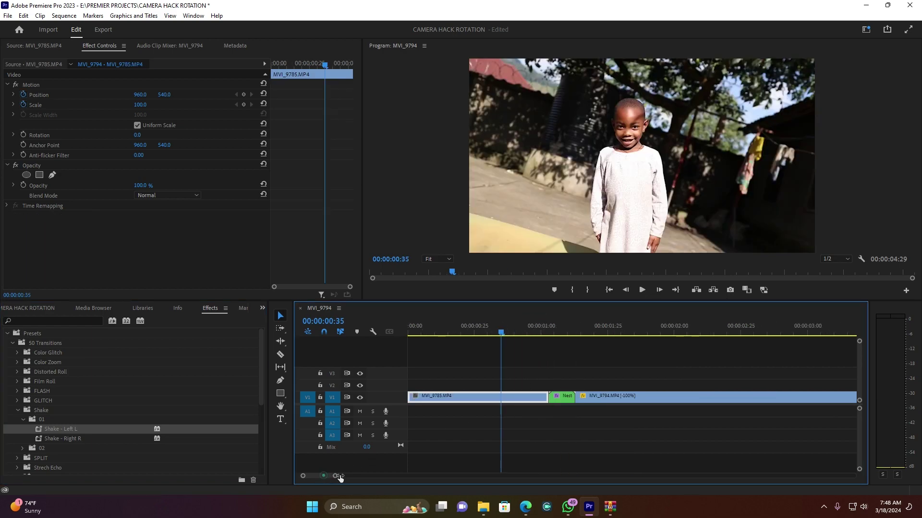
key("space")
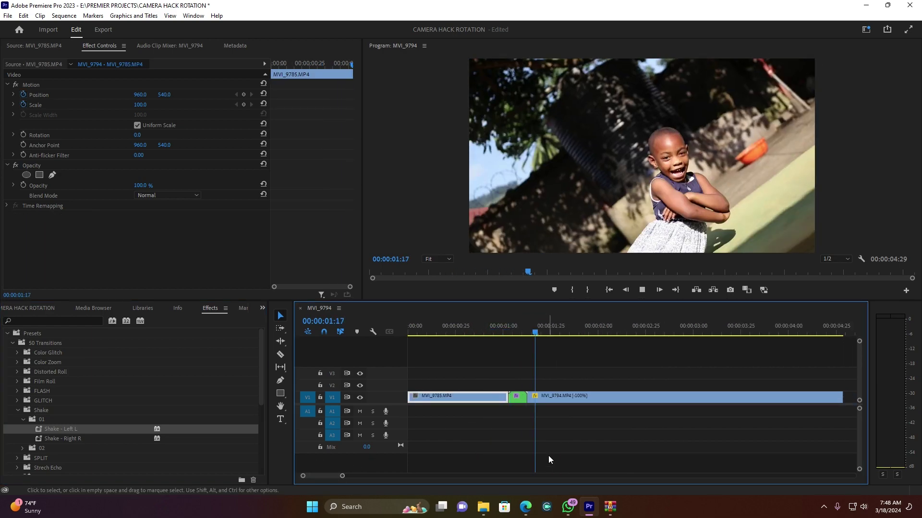
left_click(548, 459)
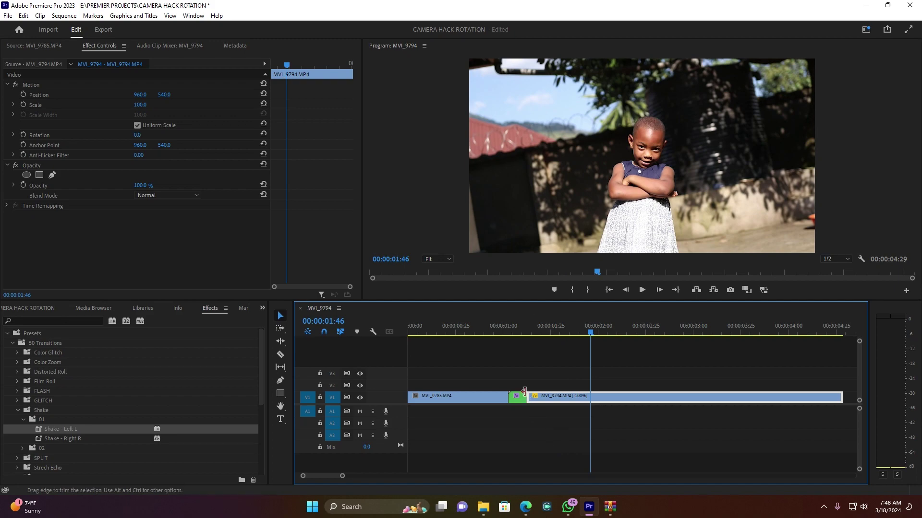
left_click(477, 328)
key("space")
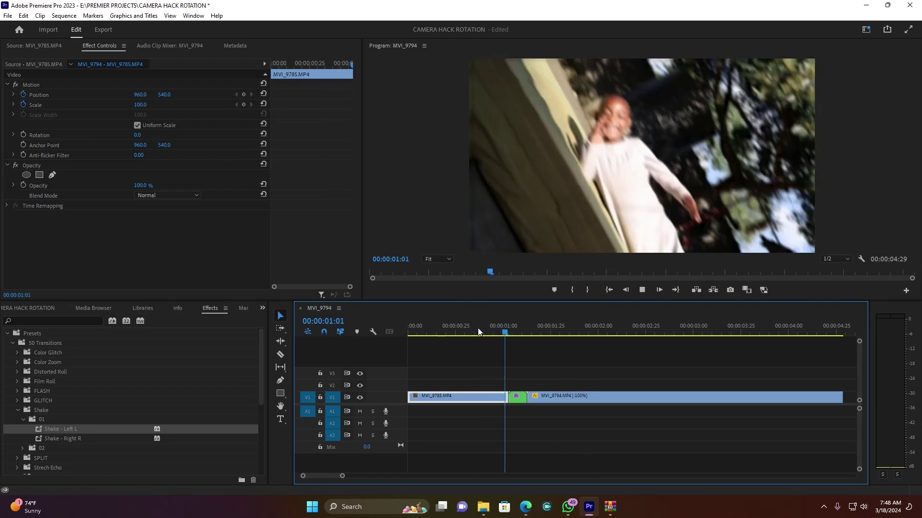
left_click(459, 332)
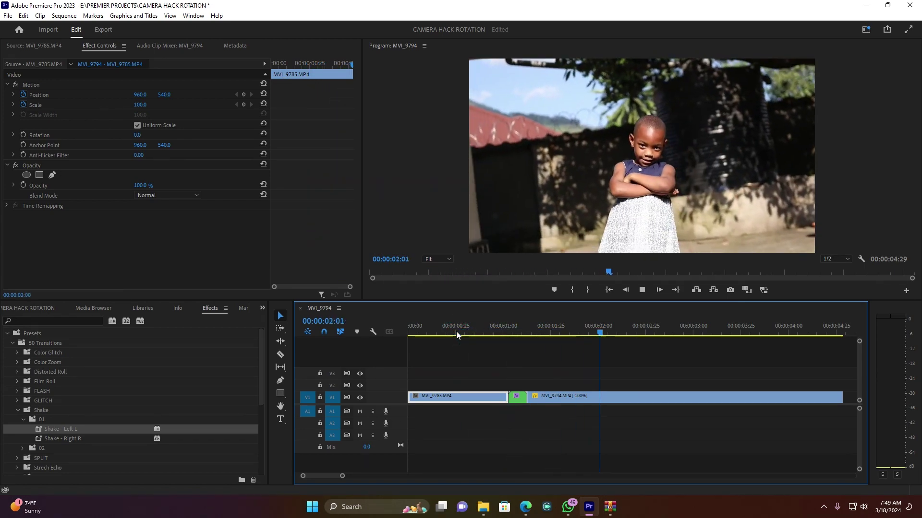
left_click(638, 421)
- Trim MVI_9794's end so the sequence runs 00:00:03:08, and replay it from the start
left_click_drag(340, 478, 357, 476)
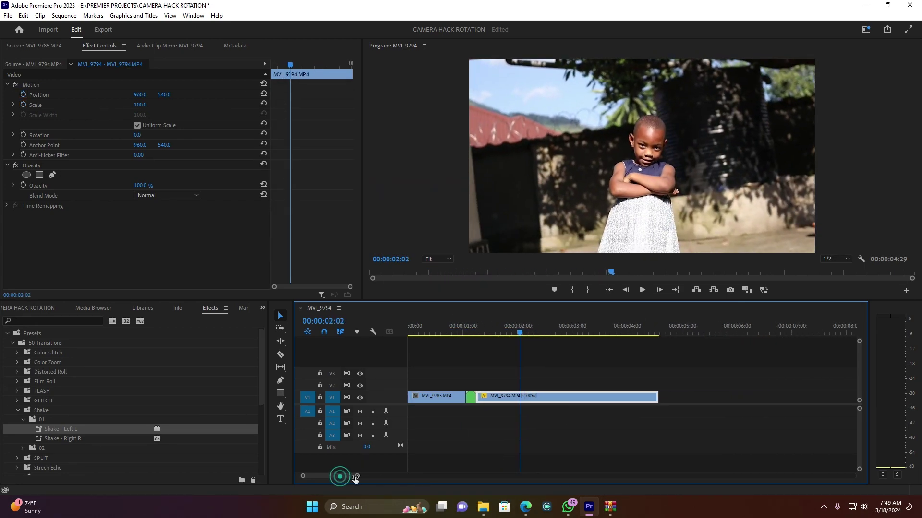
left_click_drag(653, 399, 584, 400)
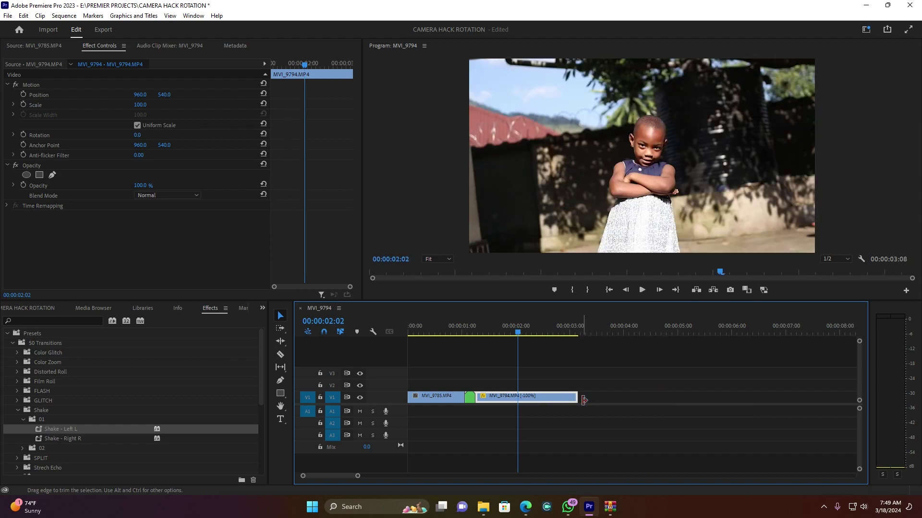
key("space")
key("Home")
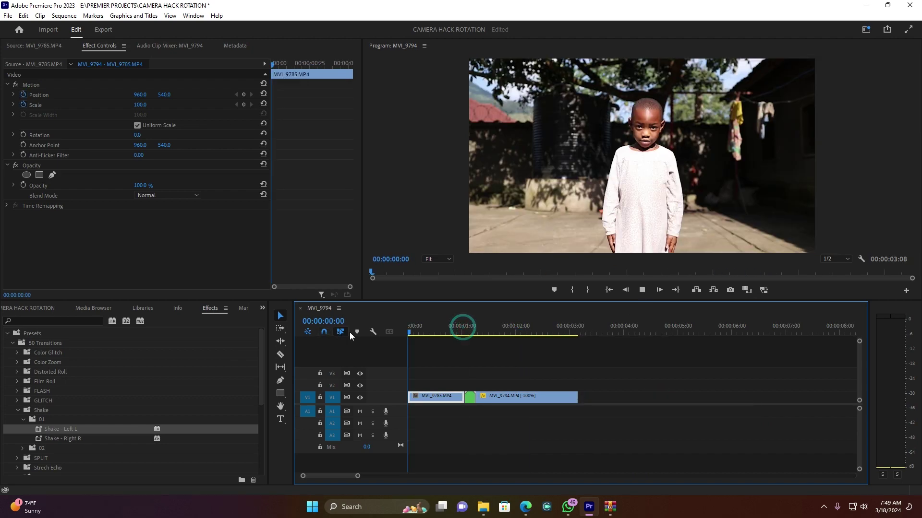
key("space")
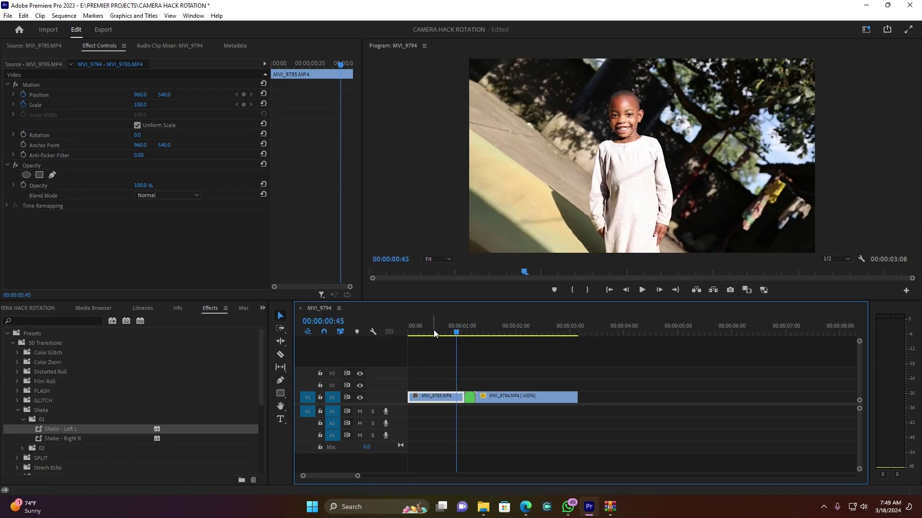
key("Home")
key("space")
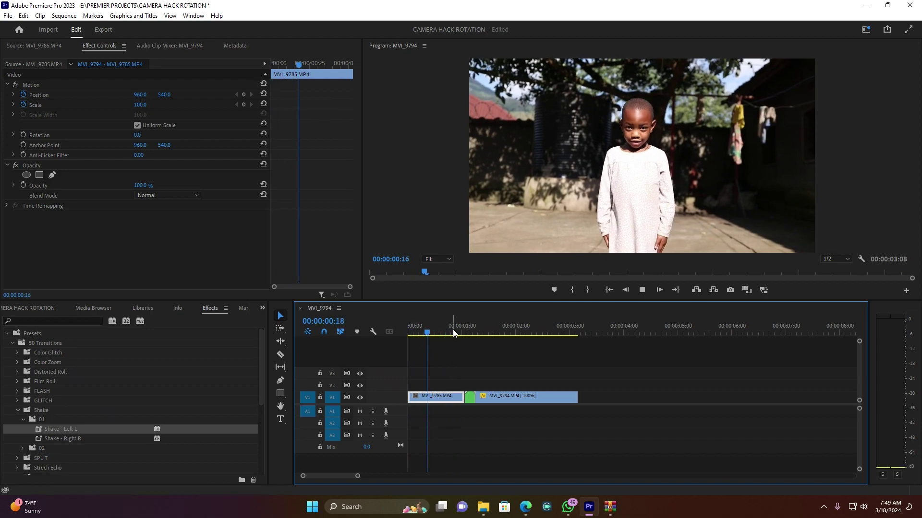
left_click_drag(443, 332, 418, 336)
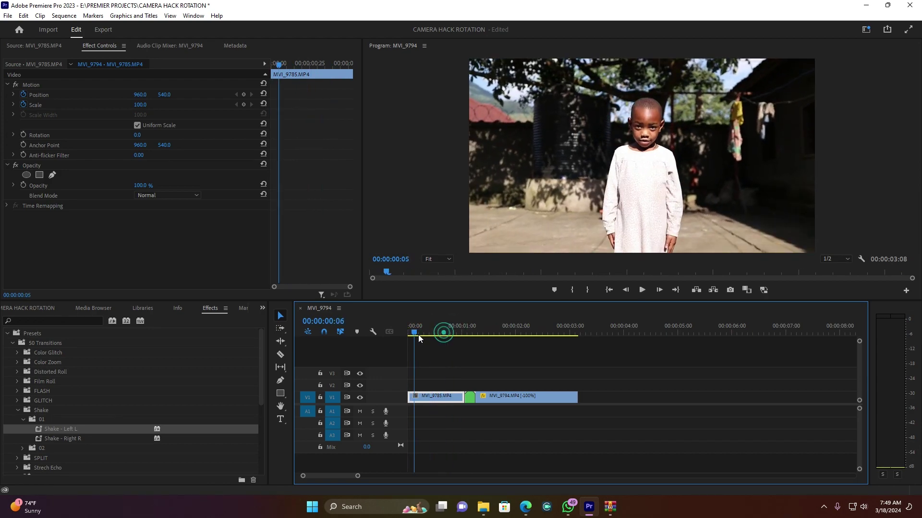
key("space")
key("space")
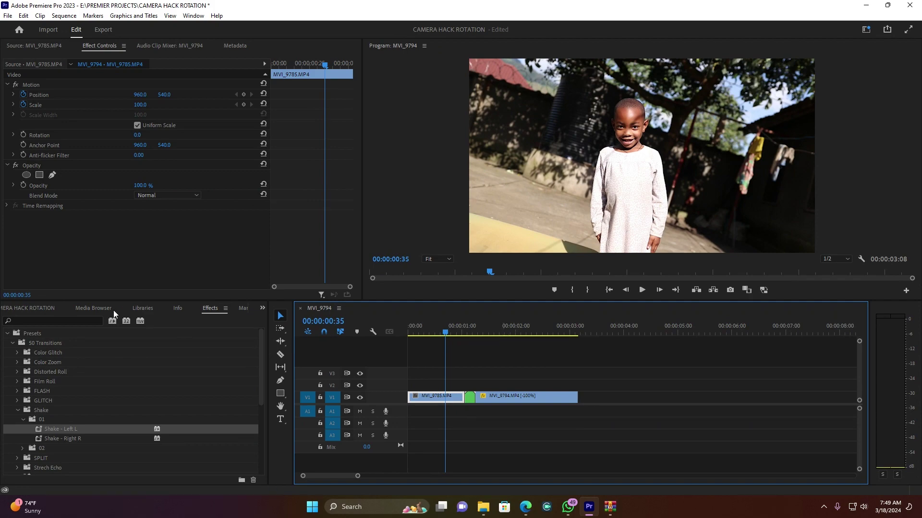
left_click(36, 308)
- Create an Adjustment Layer, place it on V2 and trim it to end with the clips
left_click(238, 477)
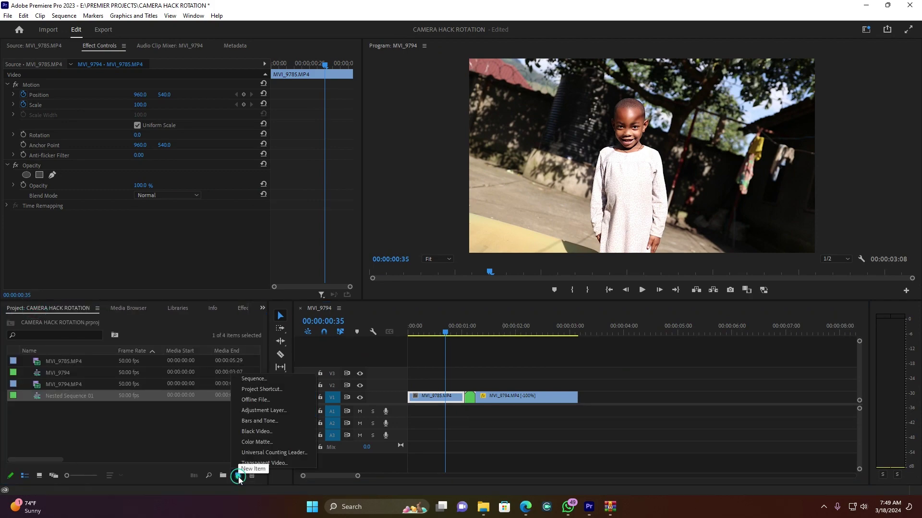
left_click(283, 410)
left_click(472, 288)
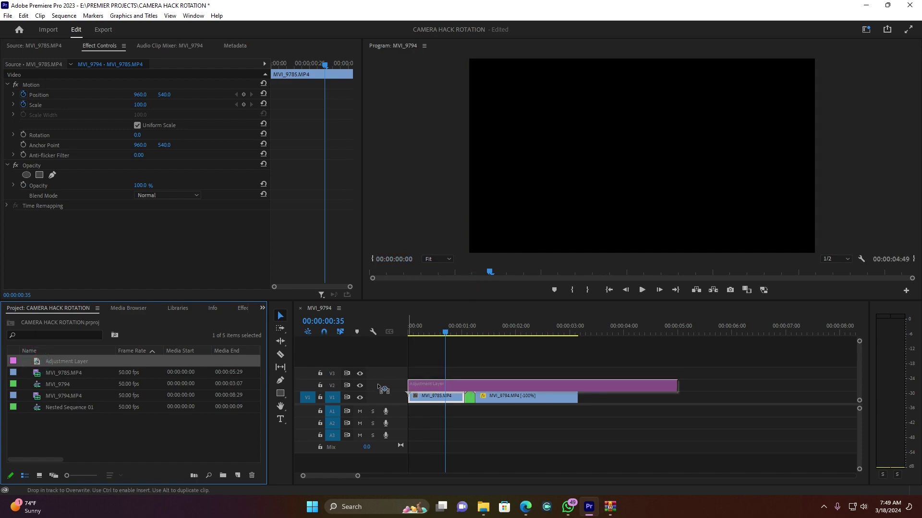
left_click_drag(38, 365, 384, 387)
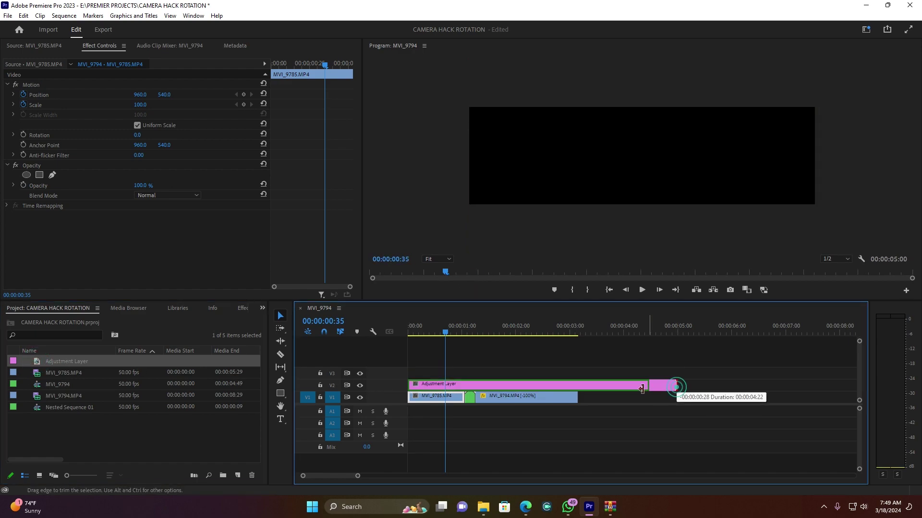
left_click_drag(676, 386, 577, 387)
left_click(464, 387)
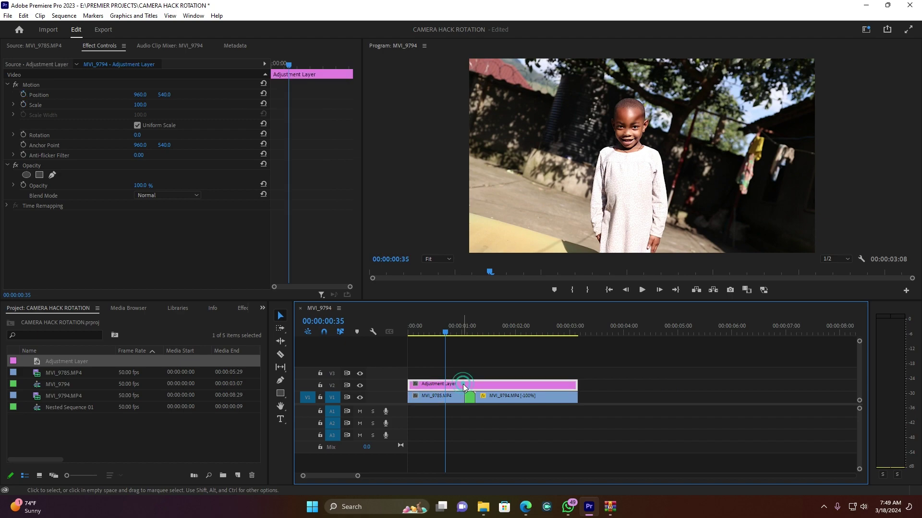
left_click(242, 309)
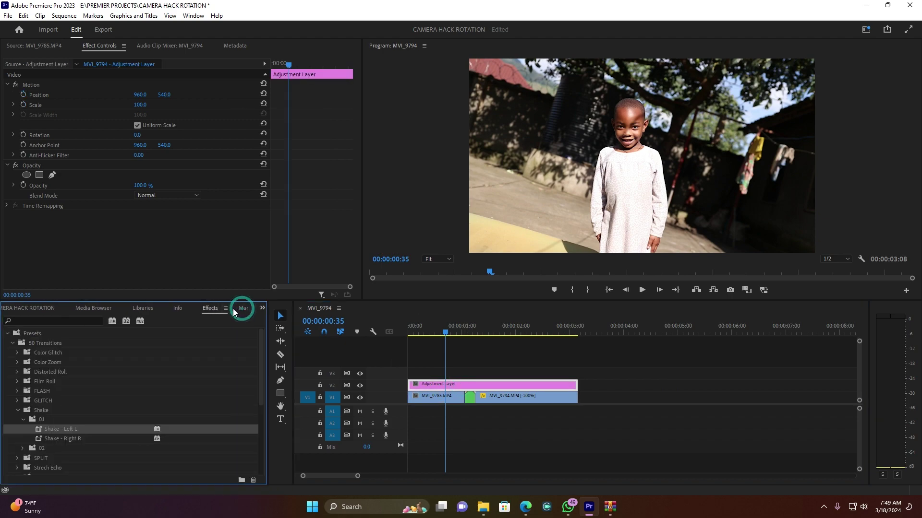
- Apply Crop to the adjustment layer with Top and Bottom set to 10%
left_click(37, 321)
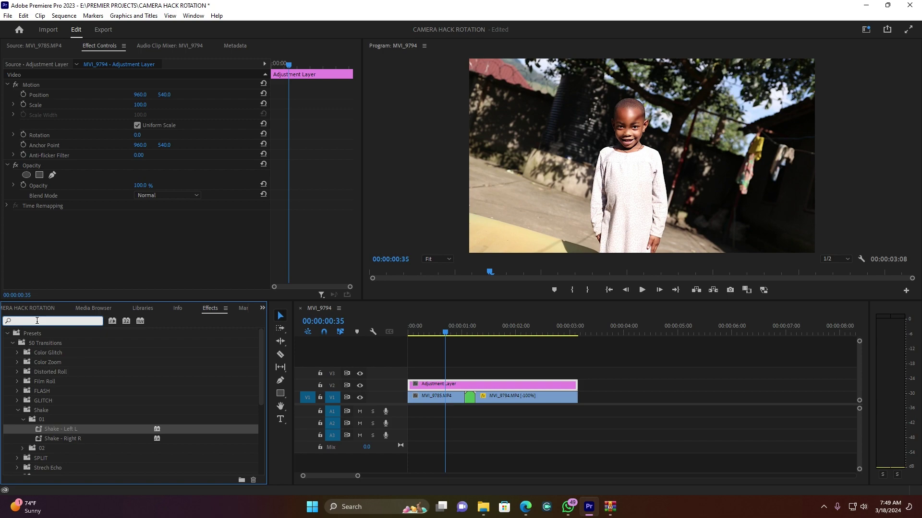
type("CROP")
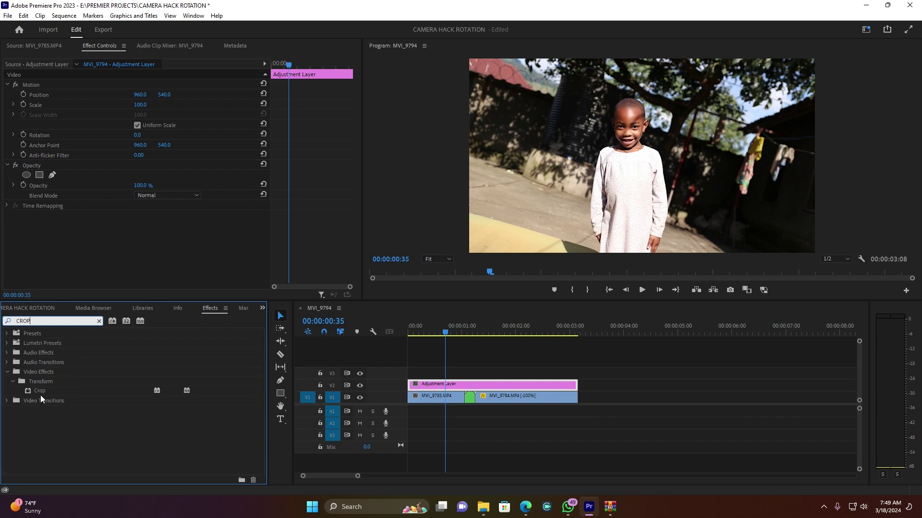
double_click(39, 391)
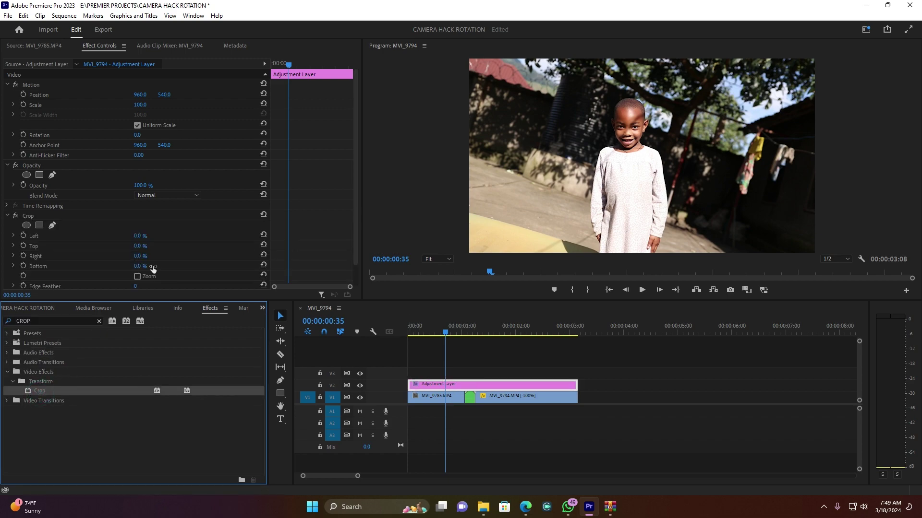
left_click(144, 266)
type("10")
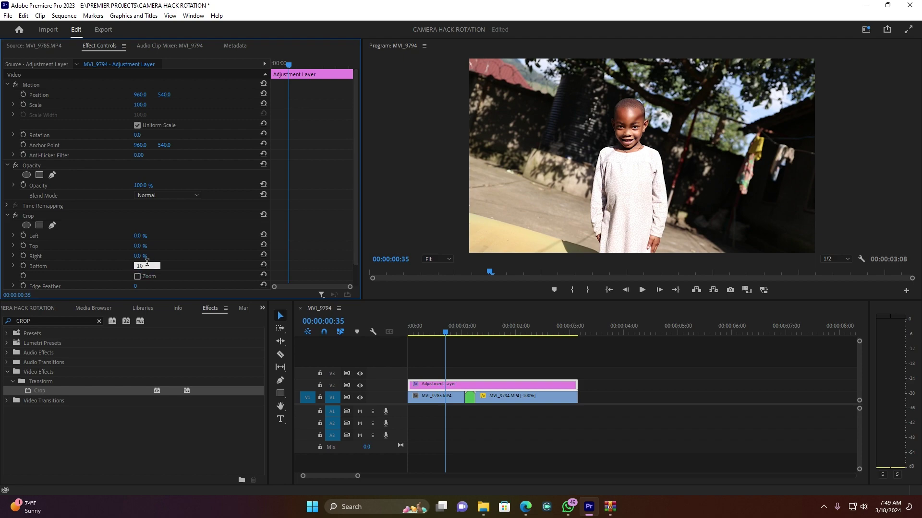
left_click(138, 246)
type("10")
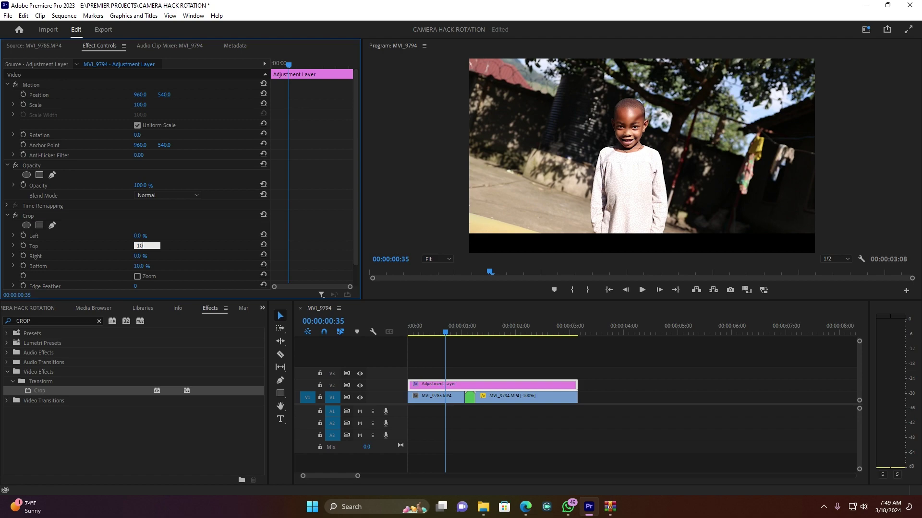
left_click(215, 255)
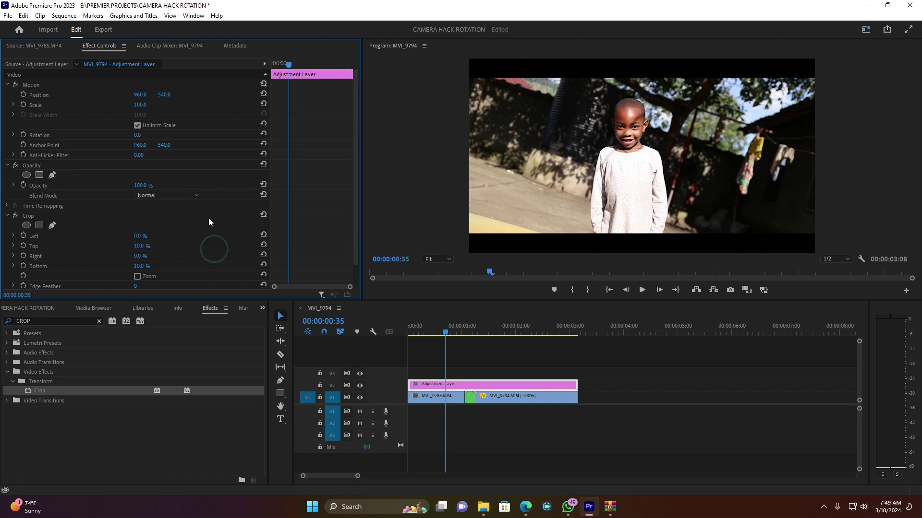
- Play the letterboxed sequence and park the playhead at 00:00:00:36
left_click_drag(429, 335, 403, 335)
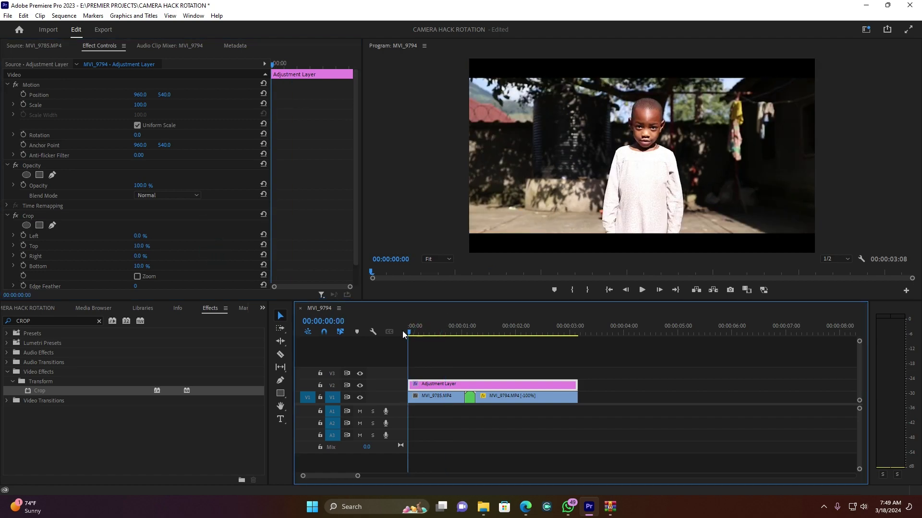
key("space")
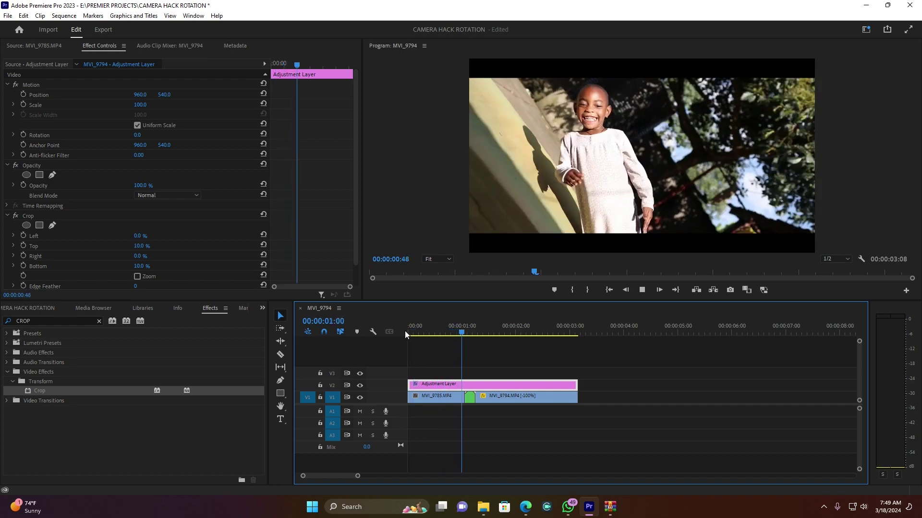
key("space")
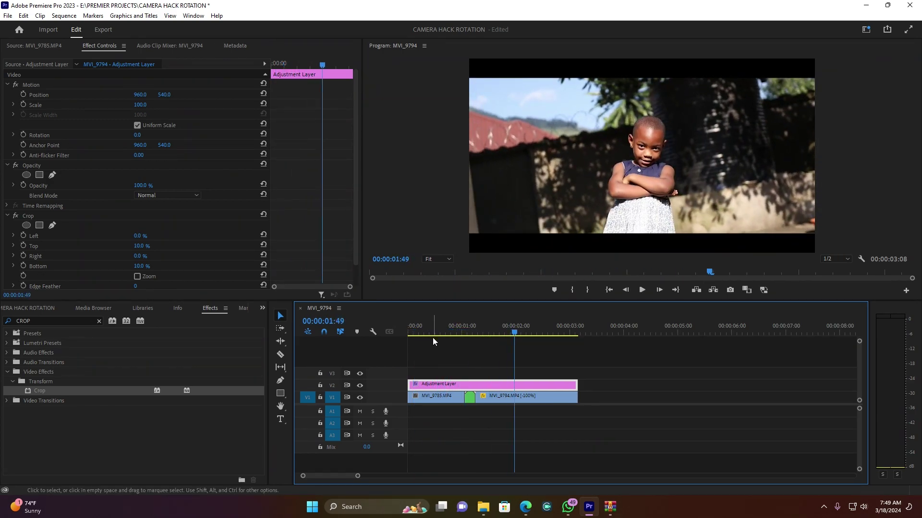
left_click(446, 330)
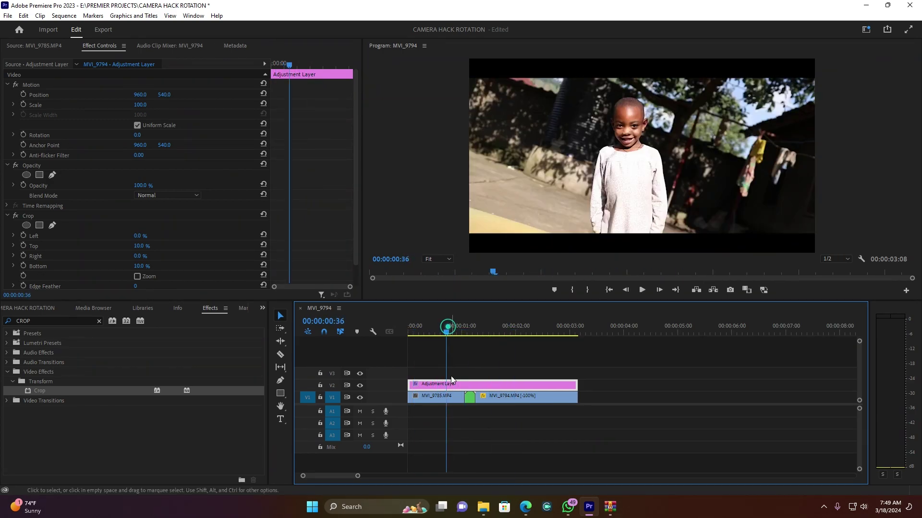
left_click(860, 32)
- In the Color workspace, set Basic Correction to Contrast 2.2, Highlights -29.3, Temperature 17.4
left_click(808, 122)
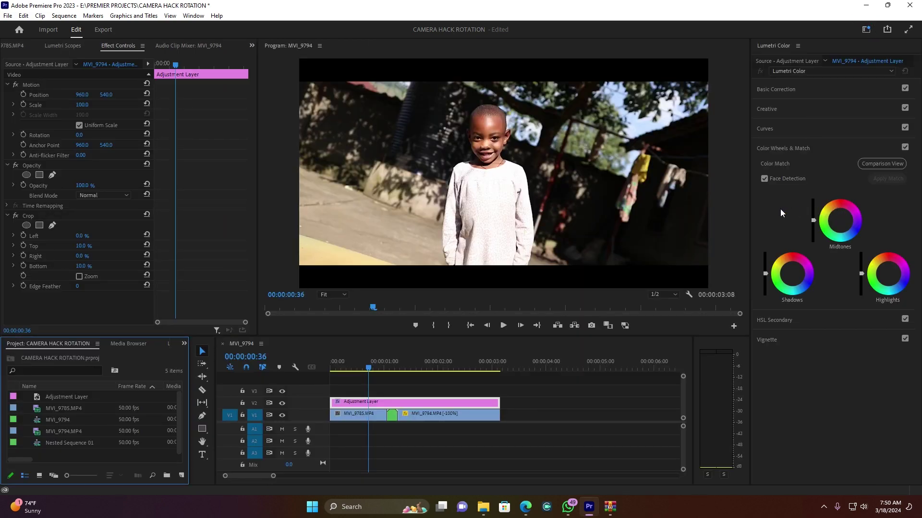
left_click(775, 89)
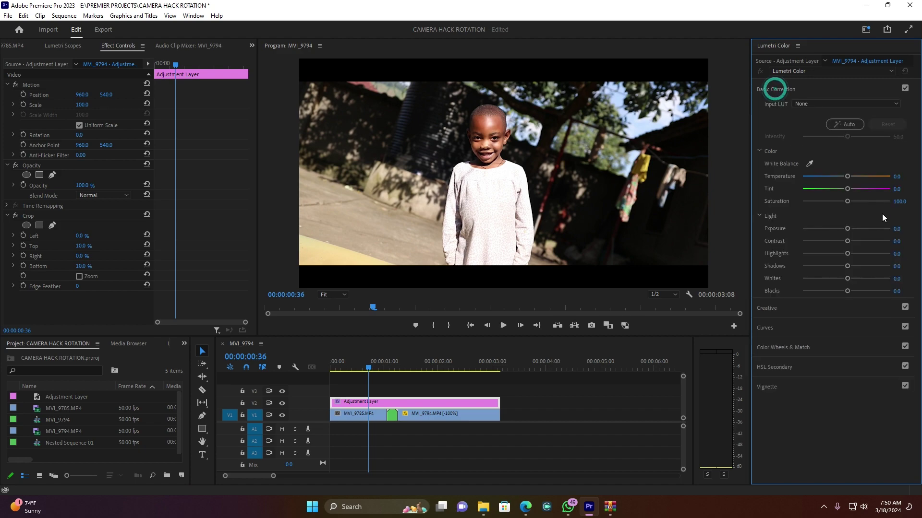
left_click_drag(847, 241, 844, 241)
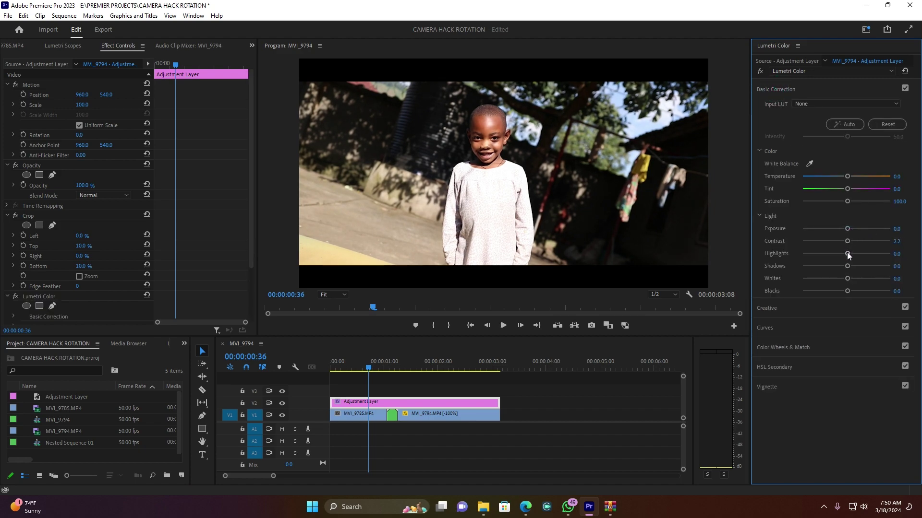
left_click_drag(847, 254, 834, 255)
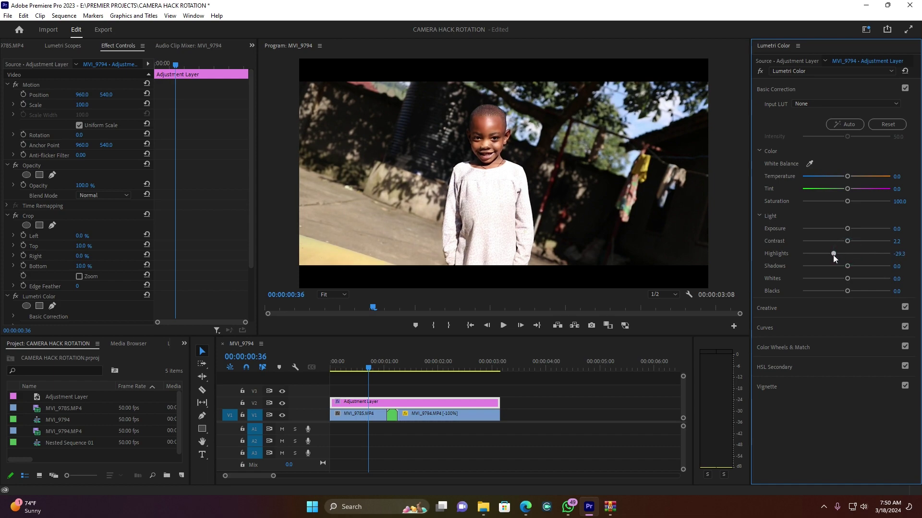
left_click_drag(849, 176, 849, 203)
left_click(778, 88)
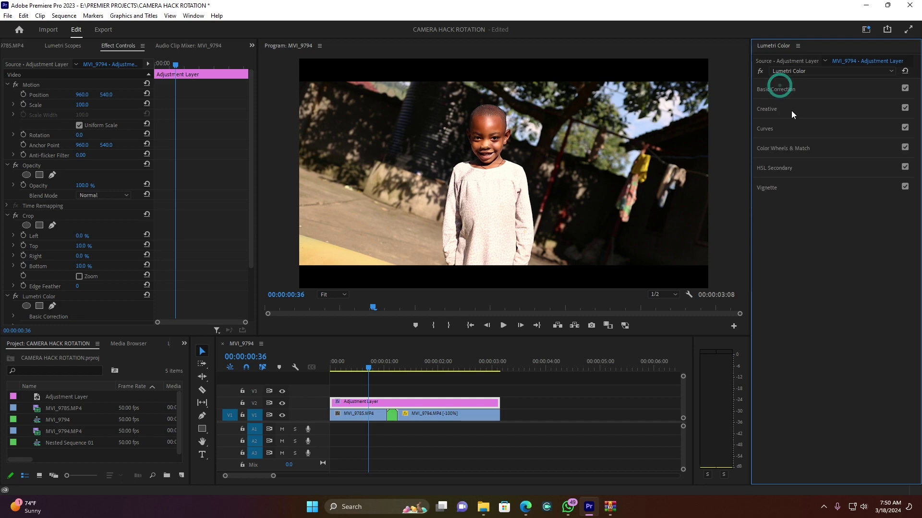
- Raise Hue vs Sat curve points to boost blue and yellow-green saturation
left_click(768, 131)
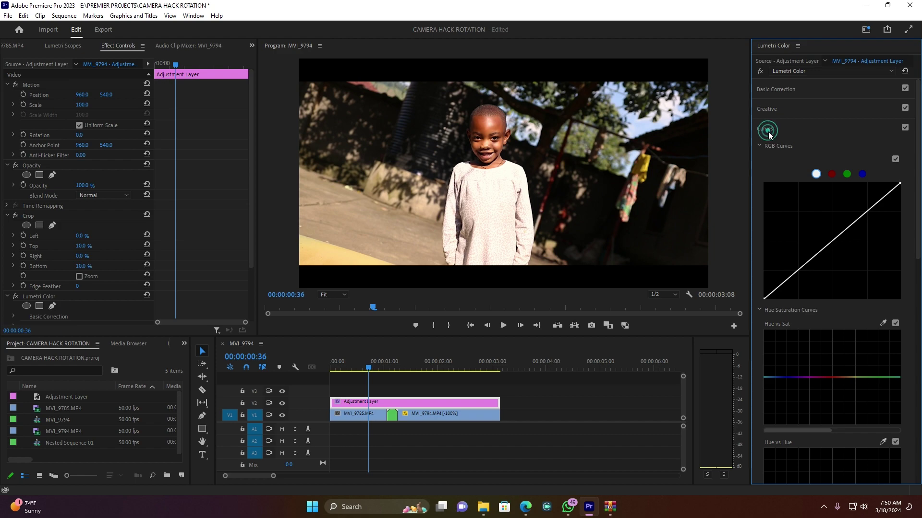
scroll(833, 312, "down", 3)
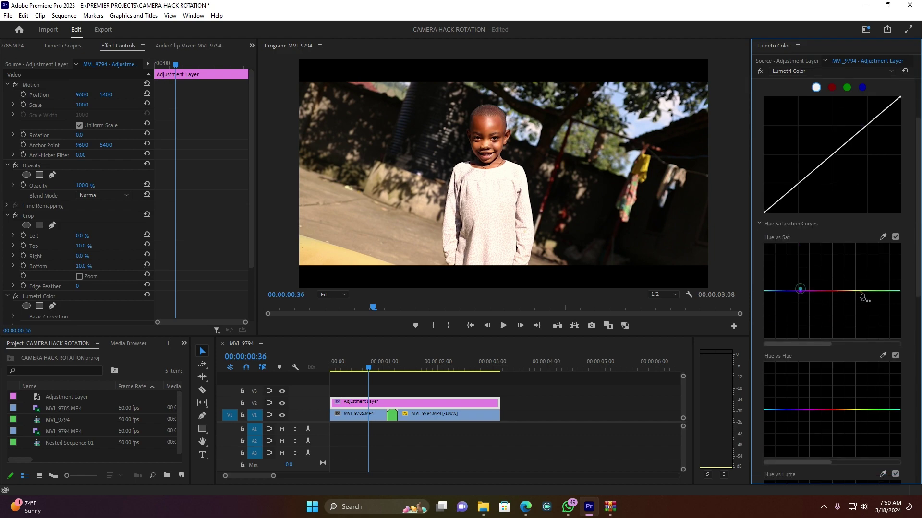
left_click(800, 291)
left_click_drag(781, 291, 780, 275)
left_click(853, 291)
left_click_drag(876, 291, 876, 274)
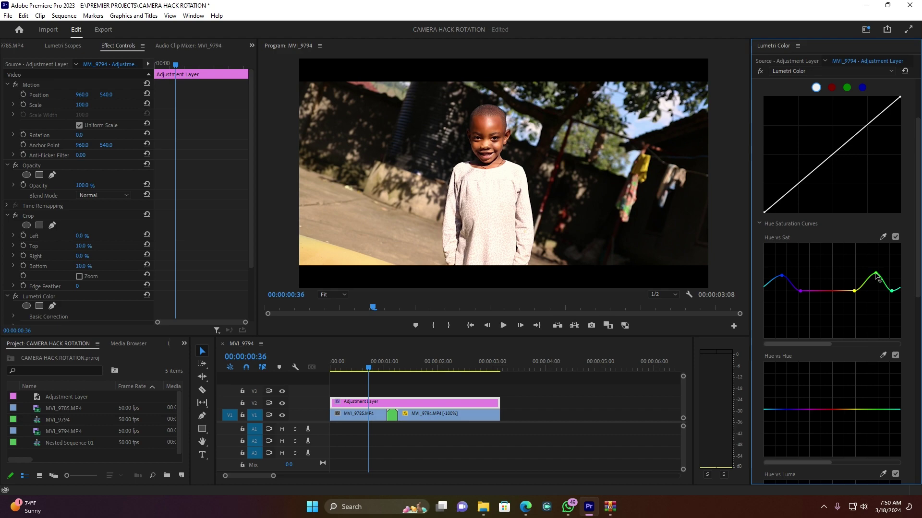
- Bend the Hue vs Hue curve with a bump at blue and a dip at yellow-green
scroll(874, 288, "down", 2)
scroll(867, 317, "down", 2)
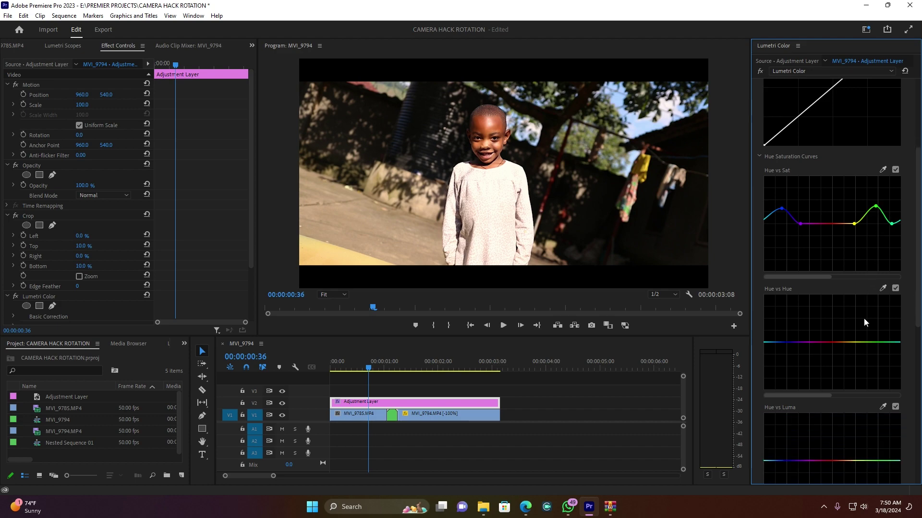
left_click(797, 342)
left_click_drag(776, 342, 776, 334)
left_click(866, 342)
left_click_drag(870, 339, 869, 355)
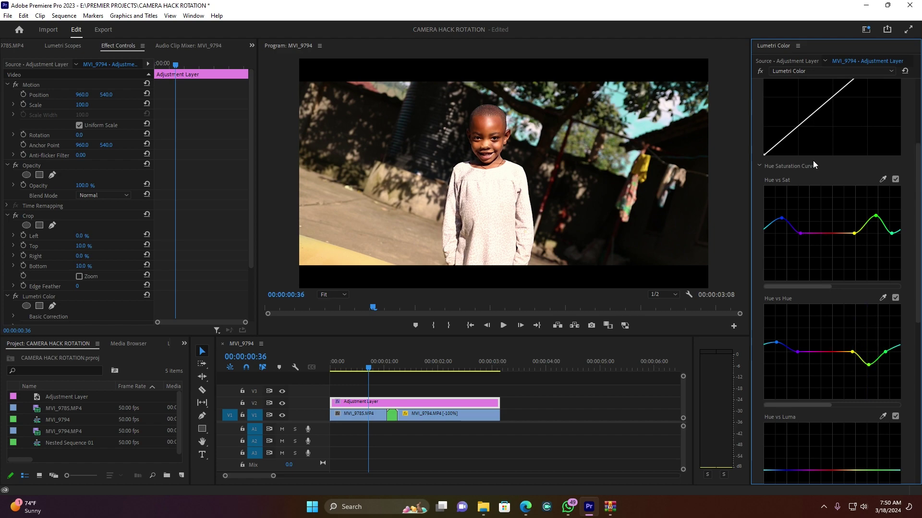
scroll(812, 165, "up", 10)
left_click(767, 120)
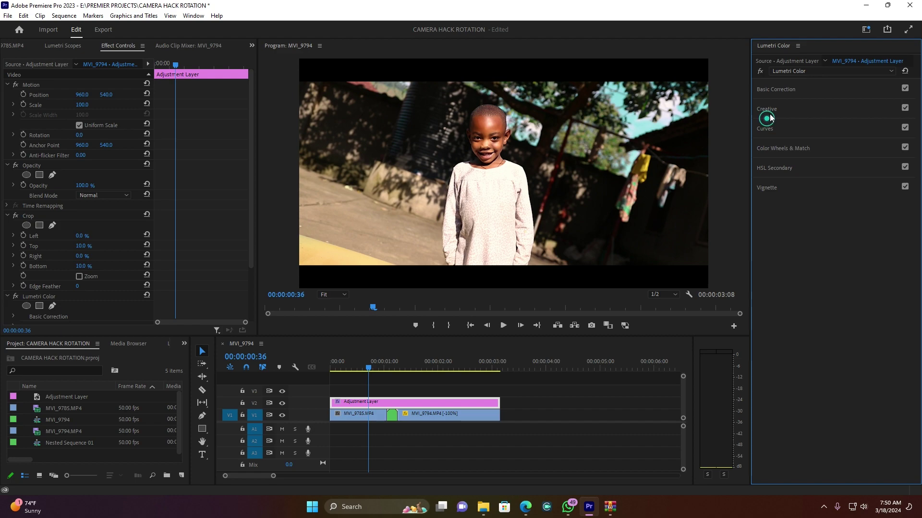
- Key the red skin tones in HSL Secondary, previewing on gray, narrowing hue/saturation ranges, and setting Blur to 5.9
left_click(773, 166)
left_click(794, 211)
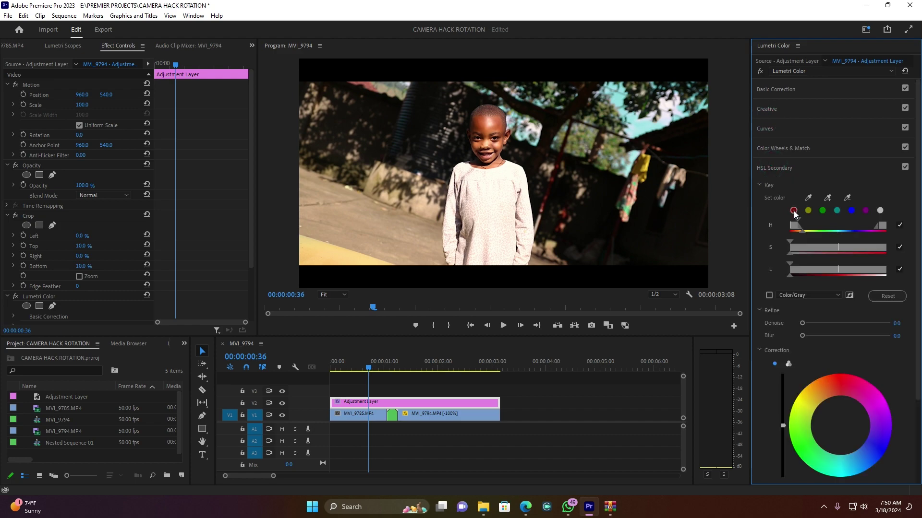
left_click(769, 295)
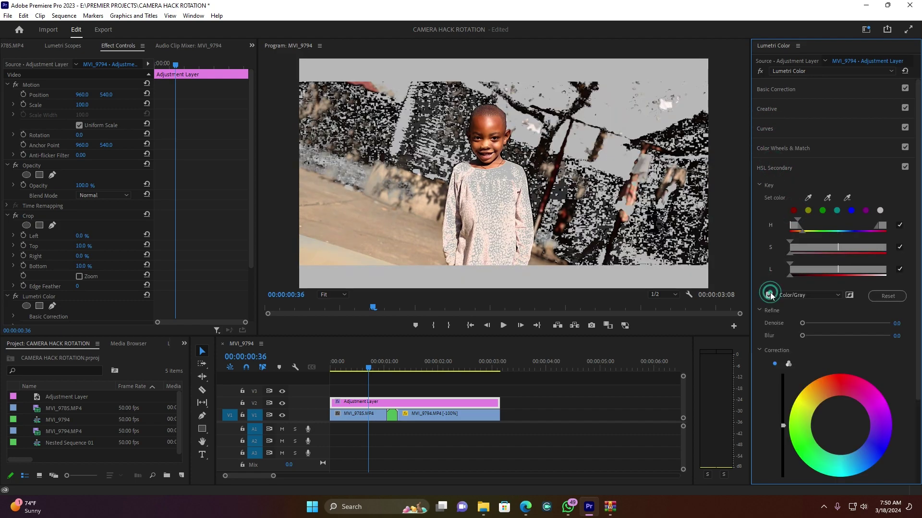
left_click_drag(797, 219, 796, 220)
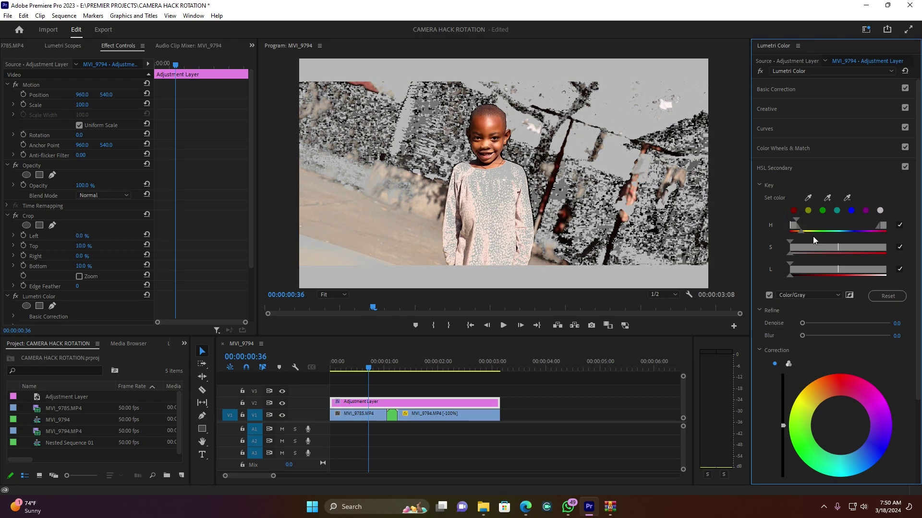
mouse_move(812, 246)
left_mouse_down()
mouse_move(843, 239)
mouse_move(840, 270)
left_mouse_up()
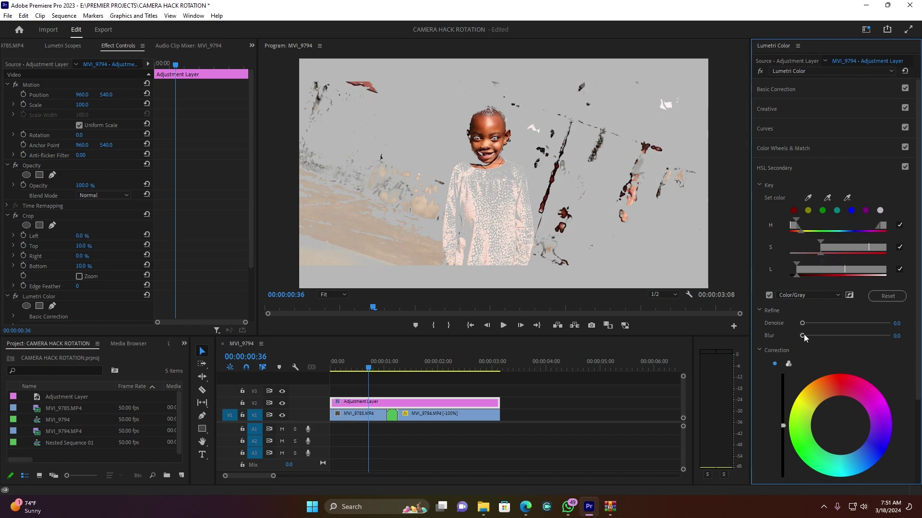
left_click_drag(807, 336, 819, 336)
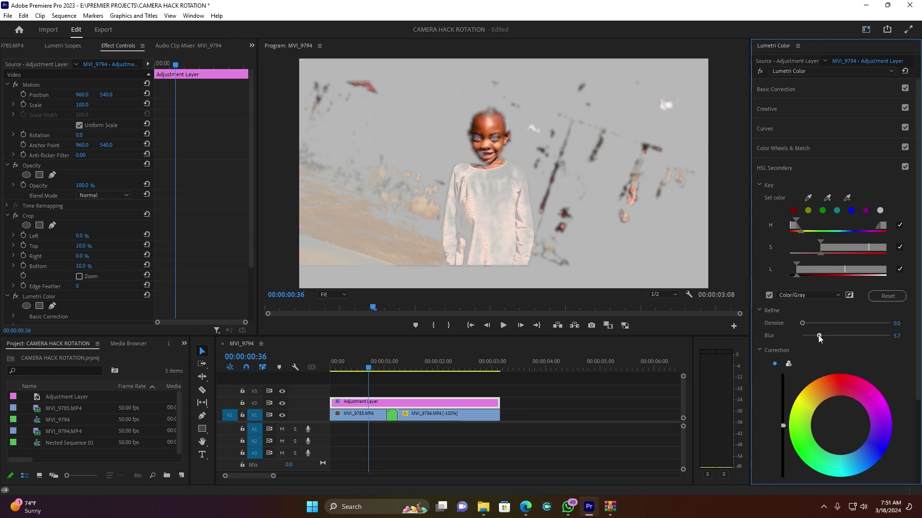
- Tint and brighten the keyed skin tones with the Correction wheel, then turn off the Color/Gray preview
left_click_drag(839, 426, 833, 421)
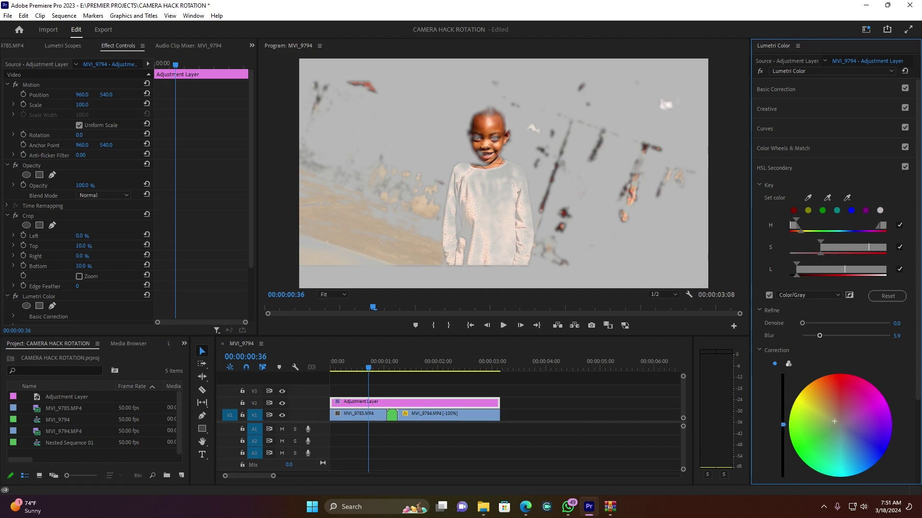
left_click_drag(784, 425, 783, 418)
left_click(769, 295)
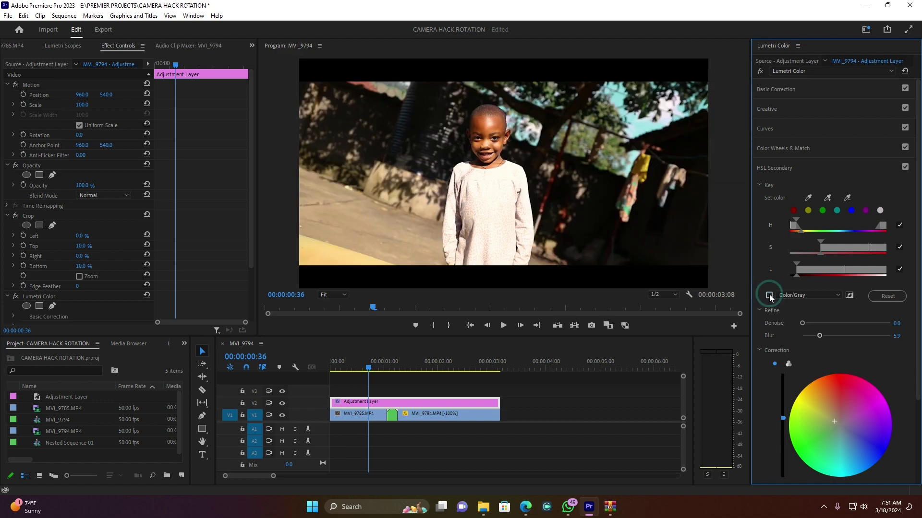
left_click(281, 403)
left_click(282, 403)
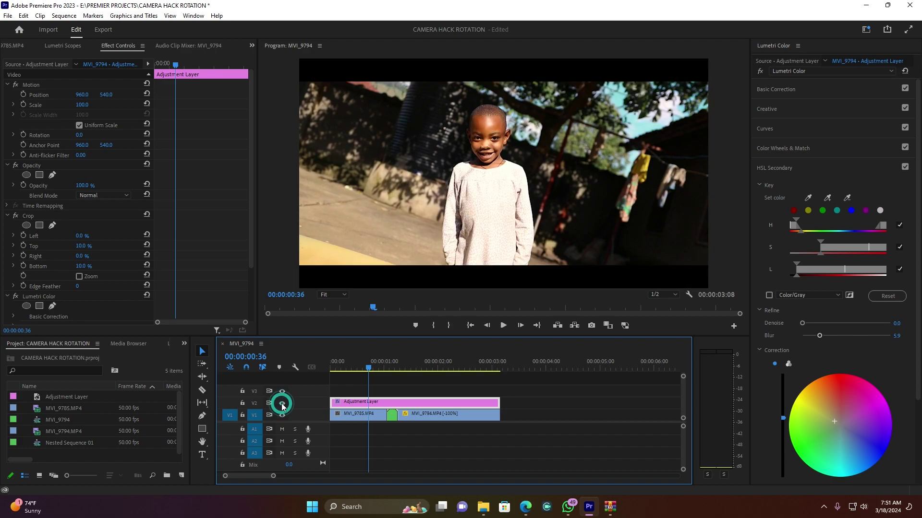
key("space")
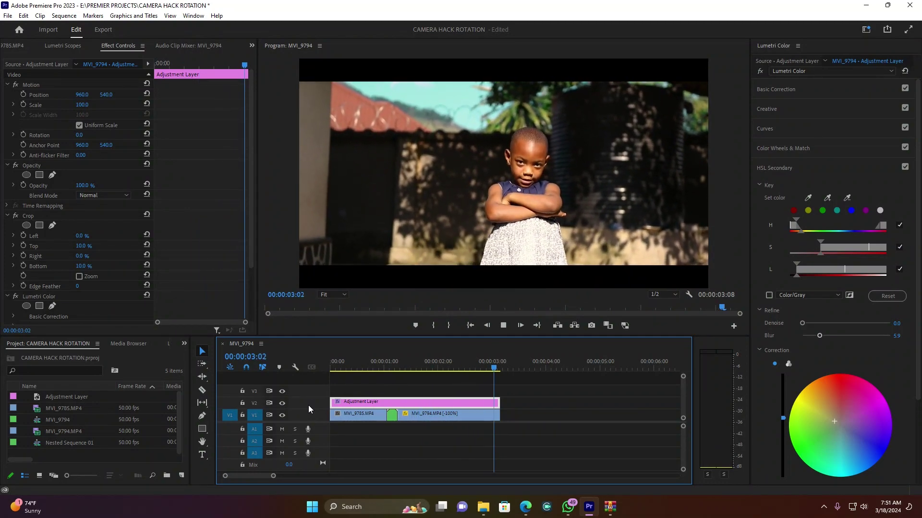
left_click(379, 365)
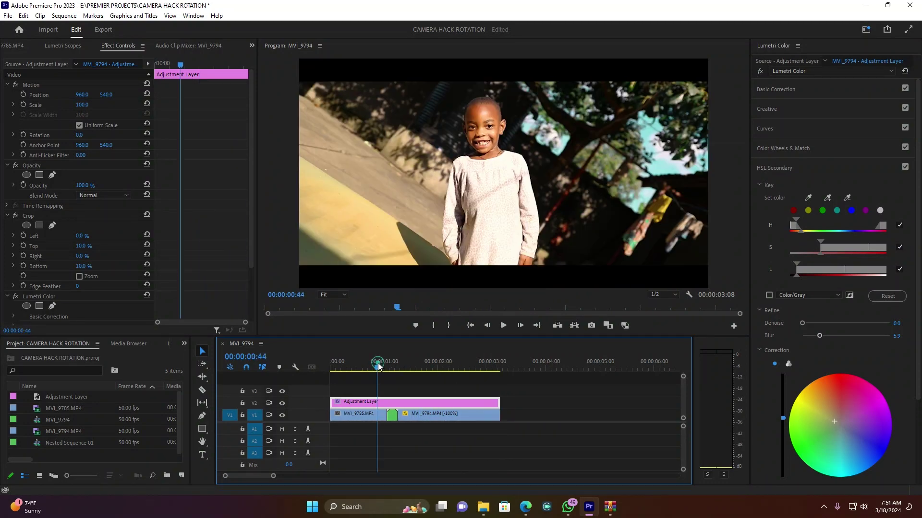